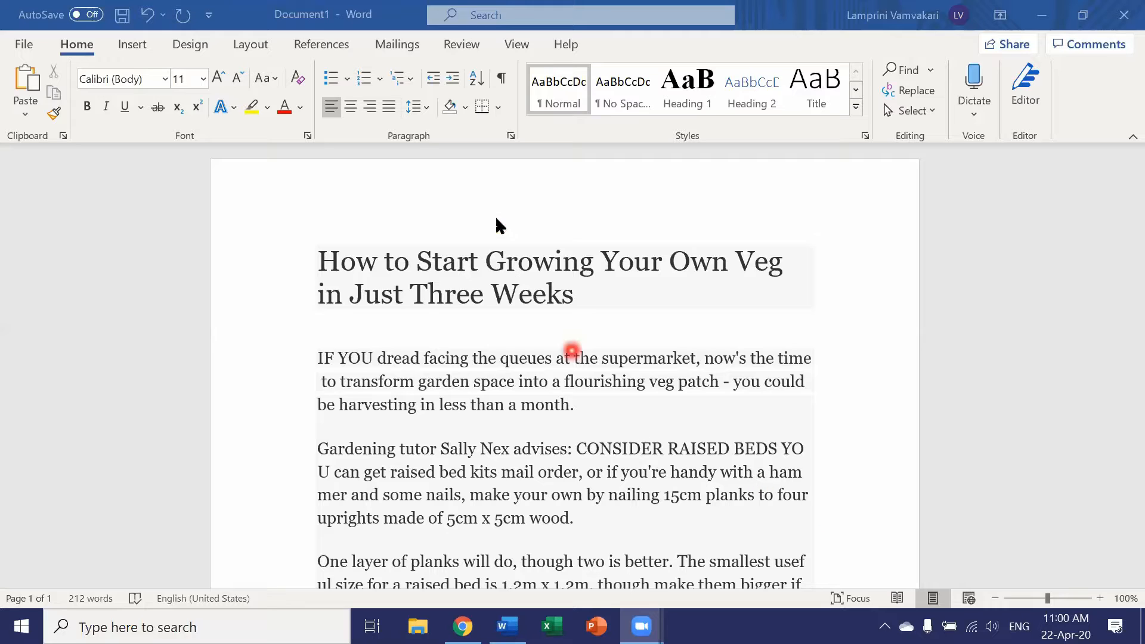
- Show the Navigation pane beside the document and close it again
click(519, 47)
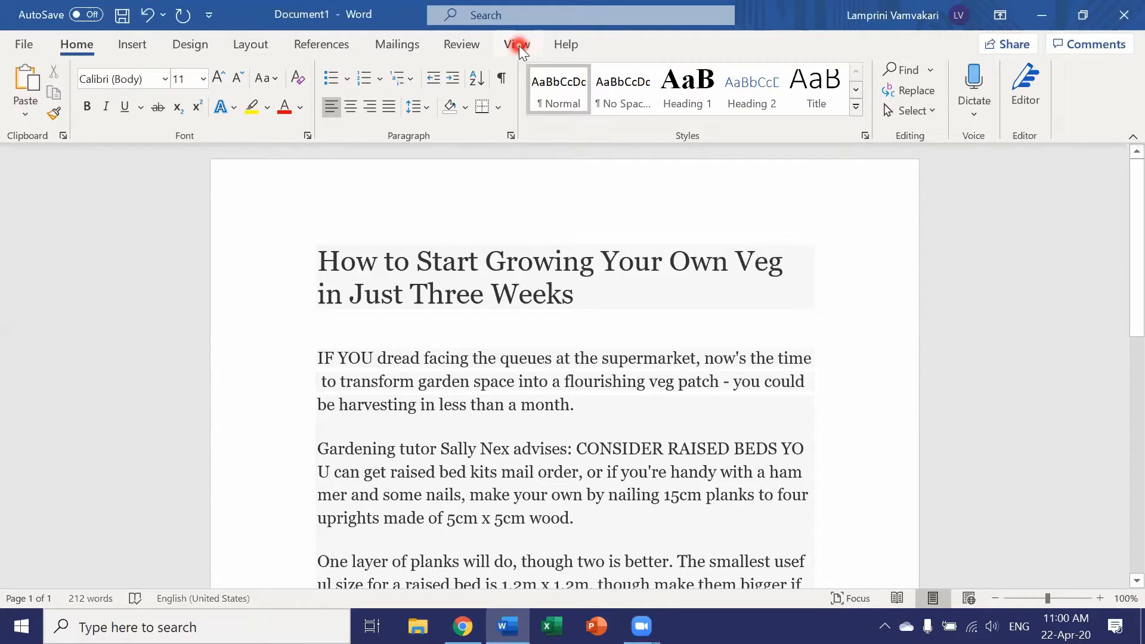
click(519, 45)
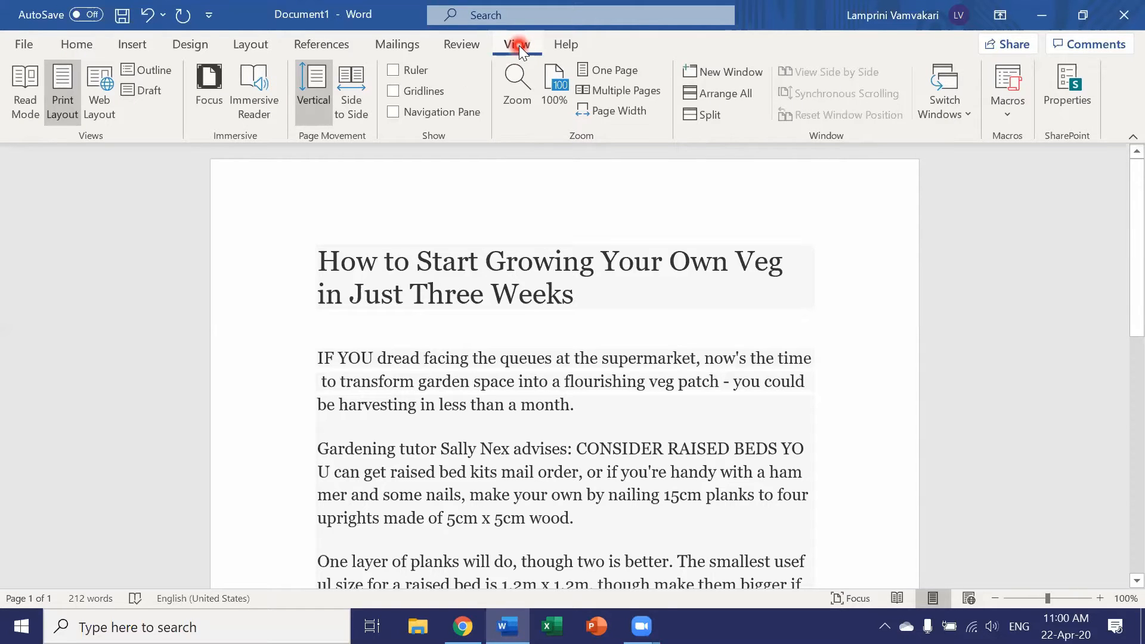
click(393, 112)
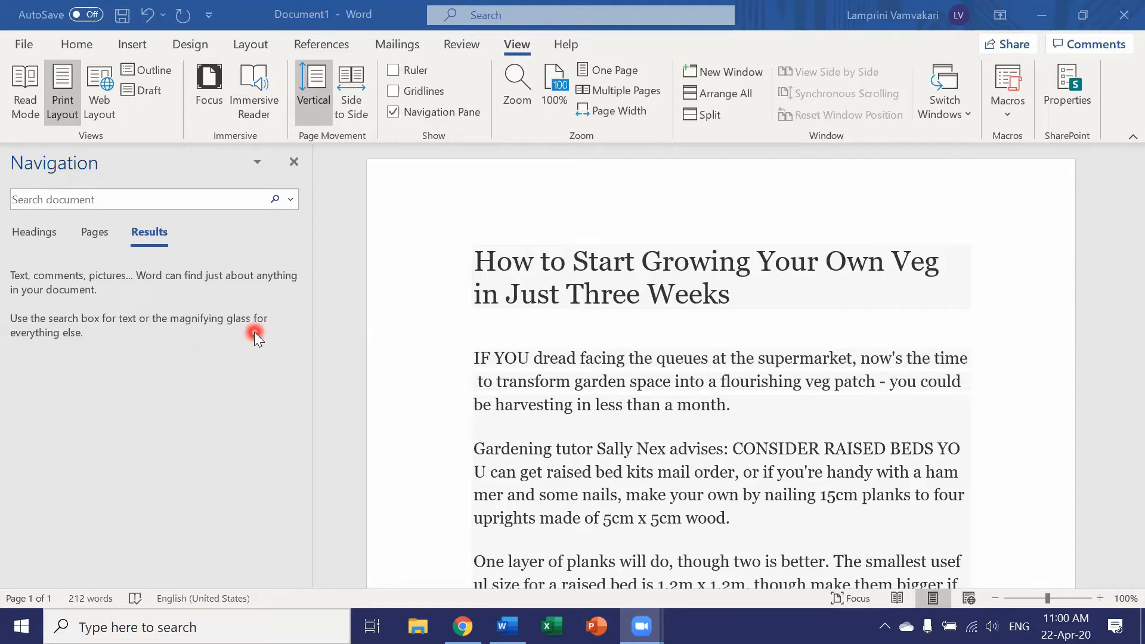
click(294, 158)
click(294, 162)
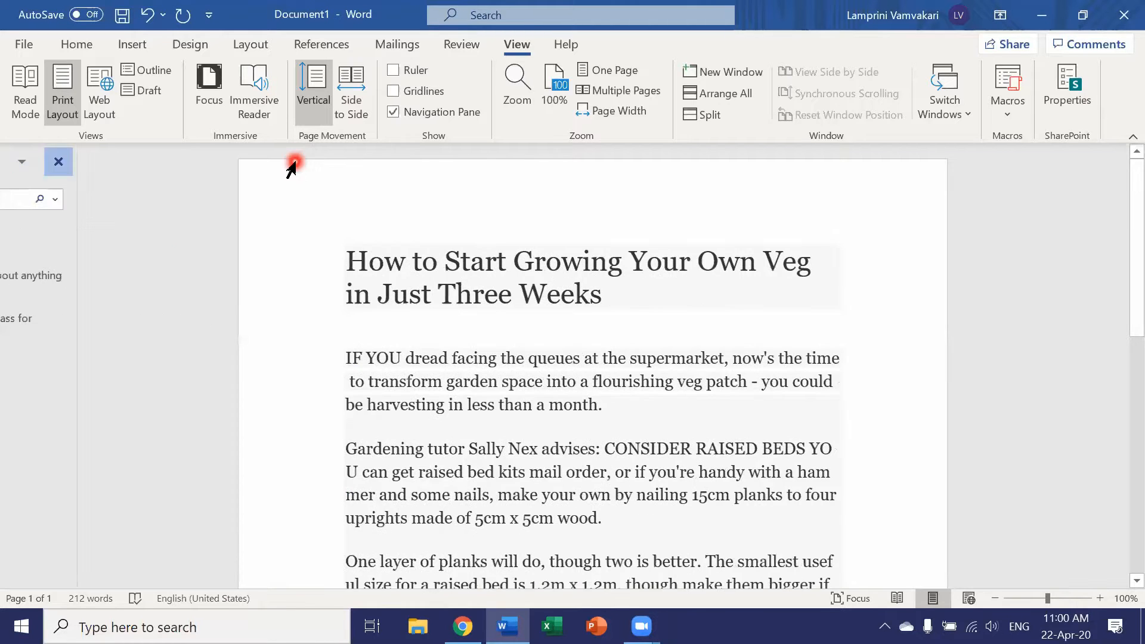
- Search the document for "veg" and review the highlighted matches throughout the text
scroll(284, 230, down, 5)
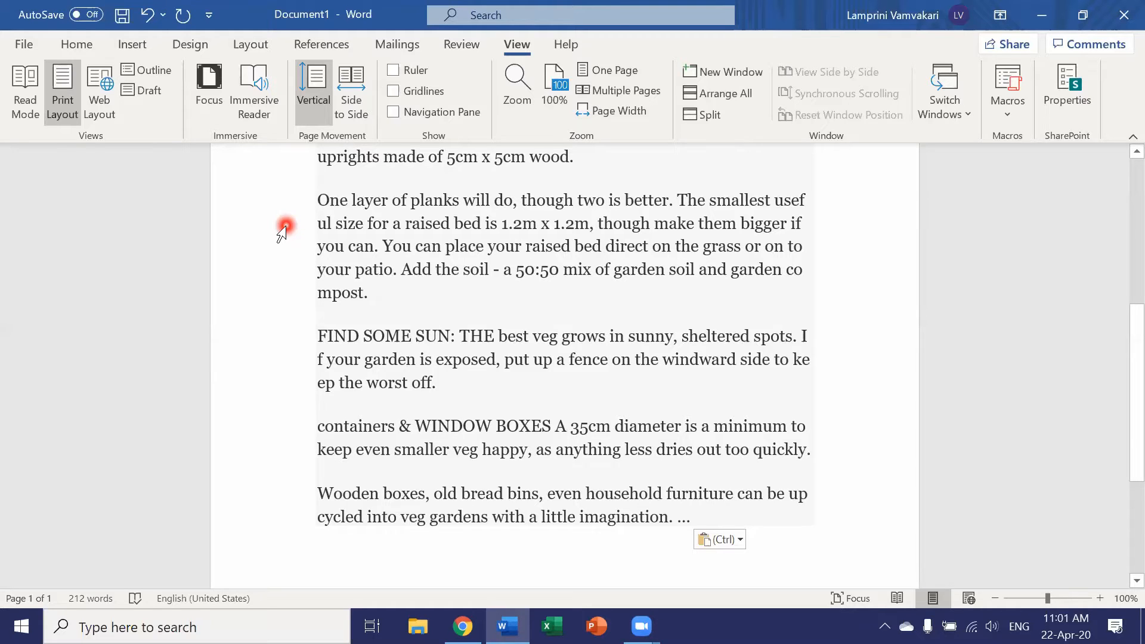
key(ctrl+f)
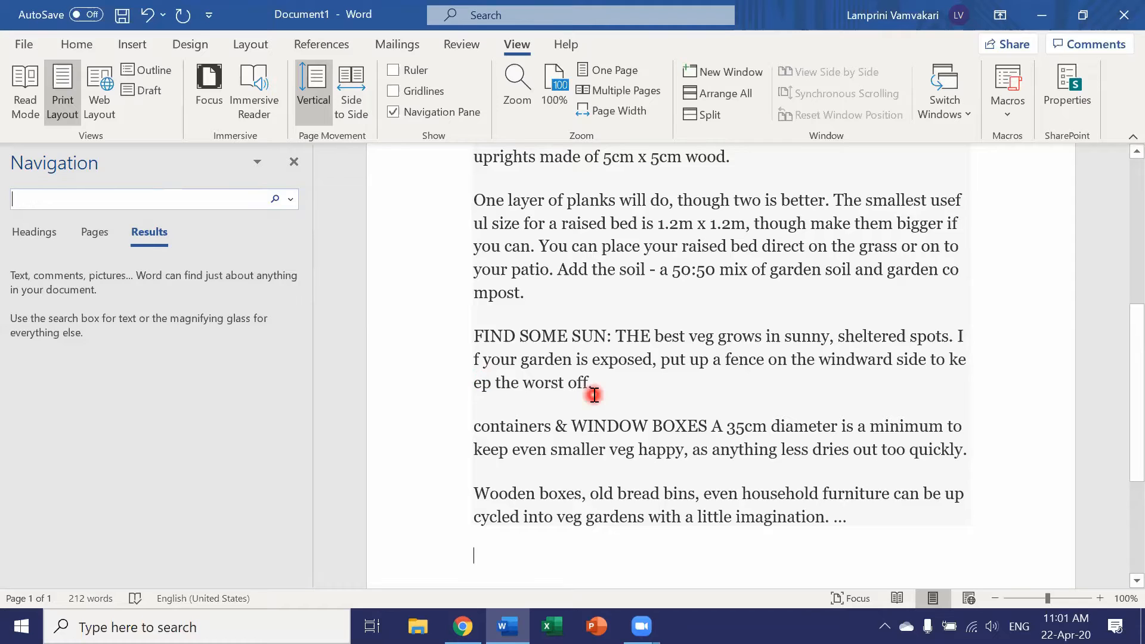
scroll(593, 394, up, 3)
scroll(593, 393, up, 2)
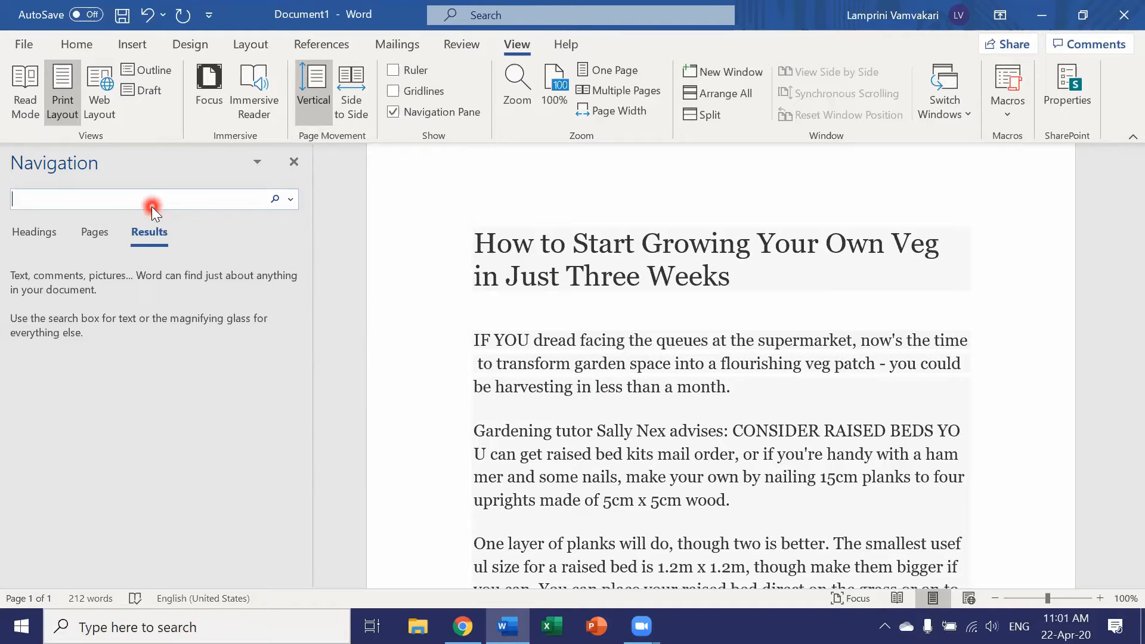
text(veg)
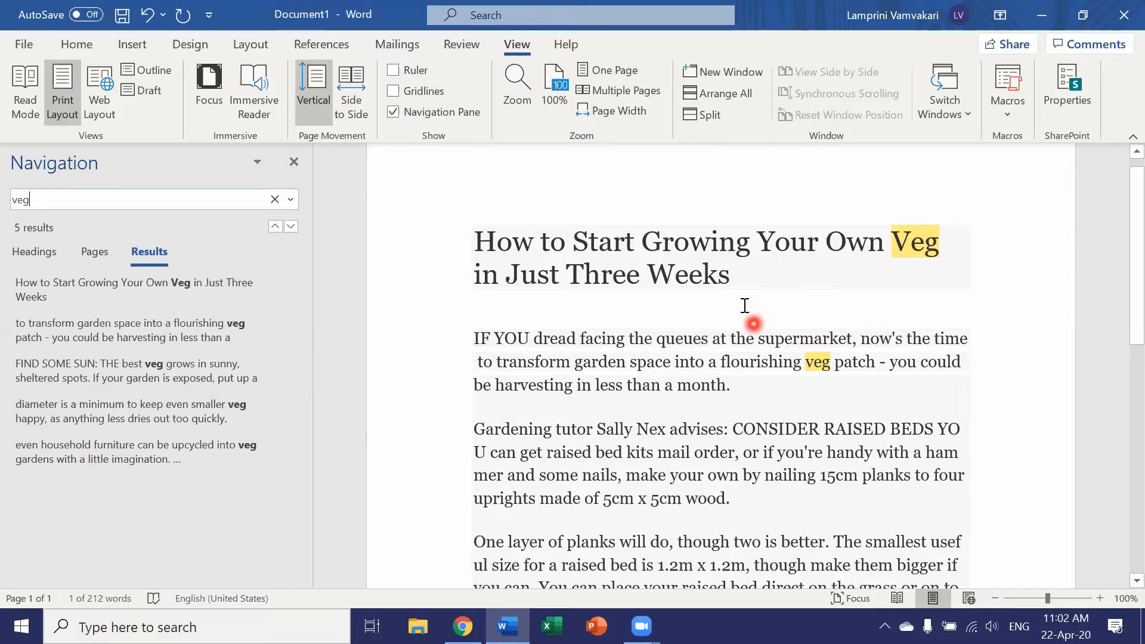
scroll(747, 313, down, 5)
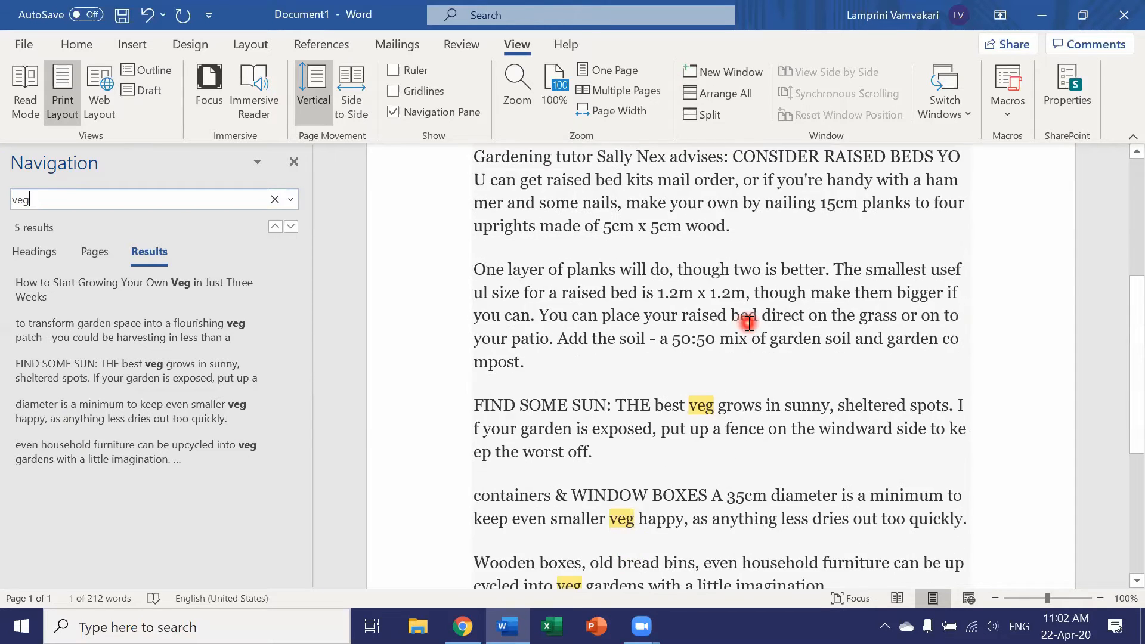
scroll(746, 325, down, 3)
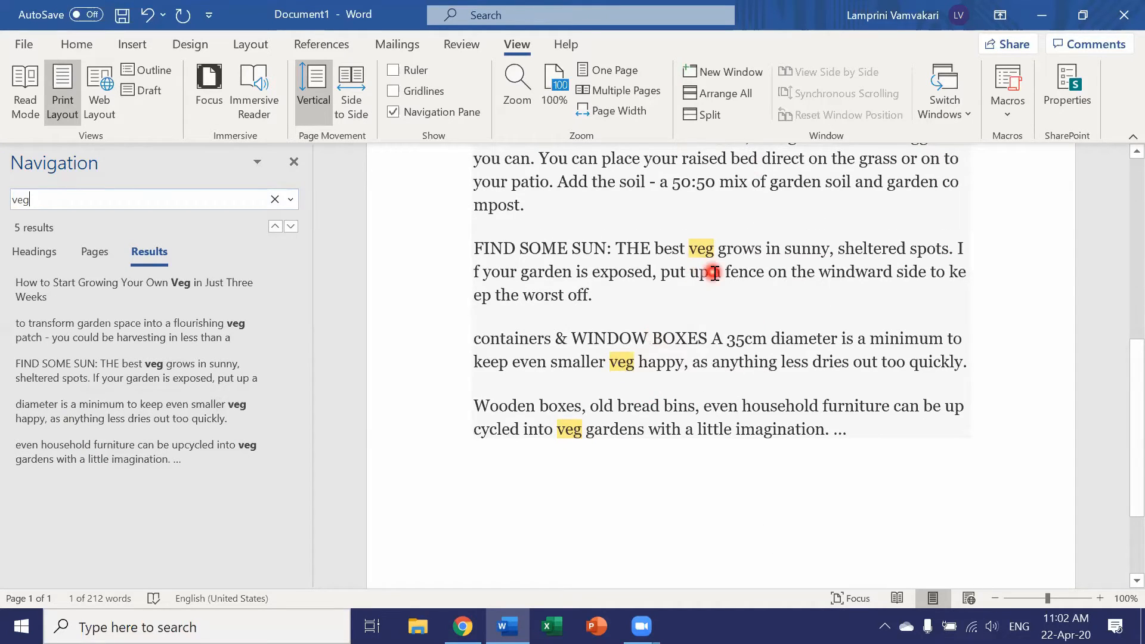
scroll(714, 274, up, 8)
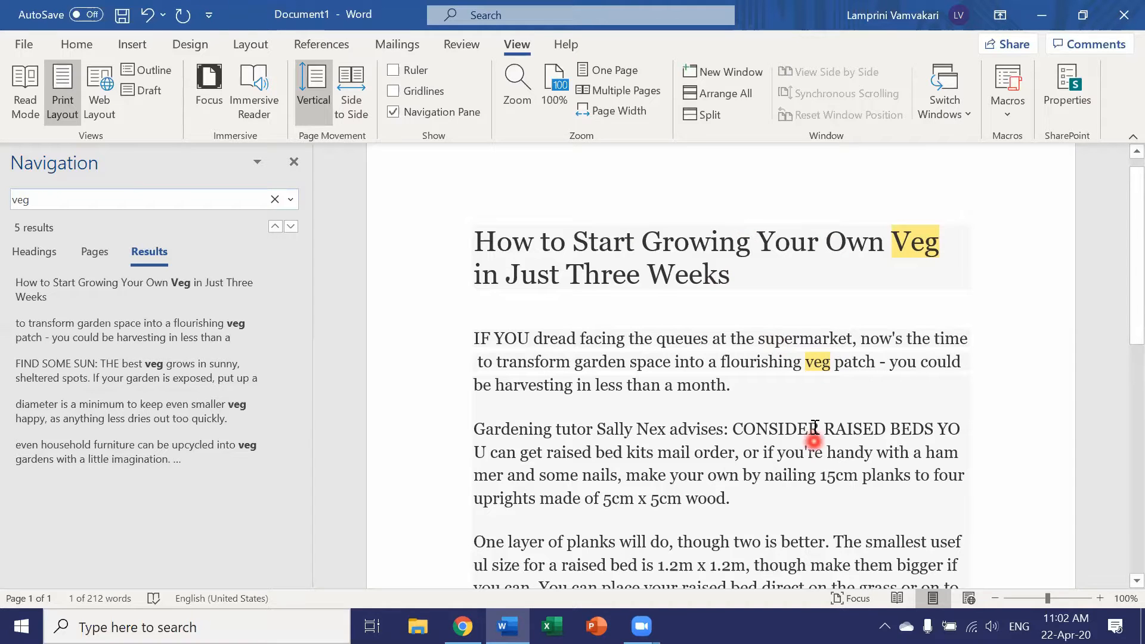
scroll(725, 501, down, 4)
scroll(703, 478, up, 3)
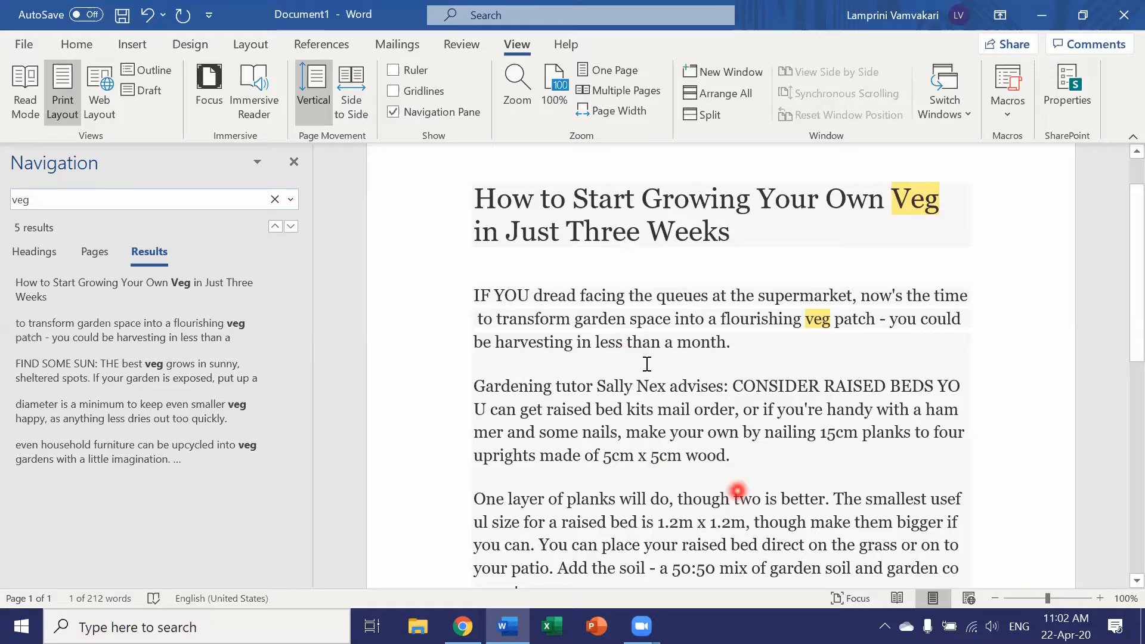
- Replace all occurrences of "veg" in the document with "vegetables" and close Find and Replace
click(290, 199)
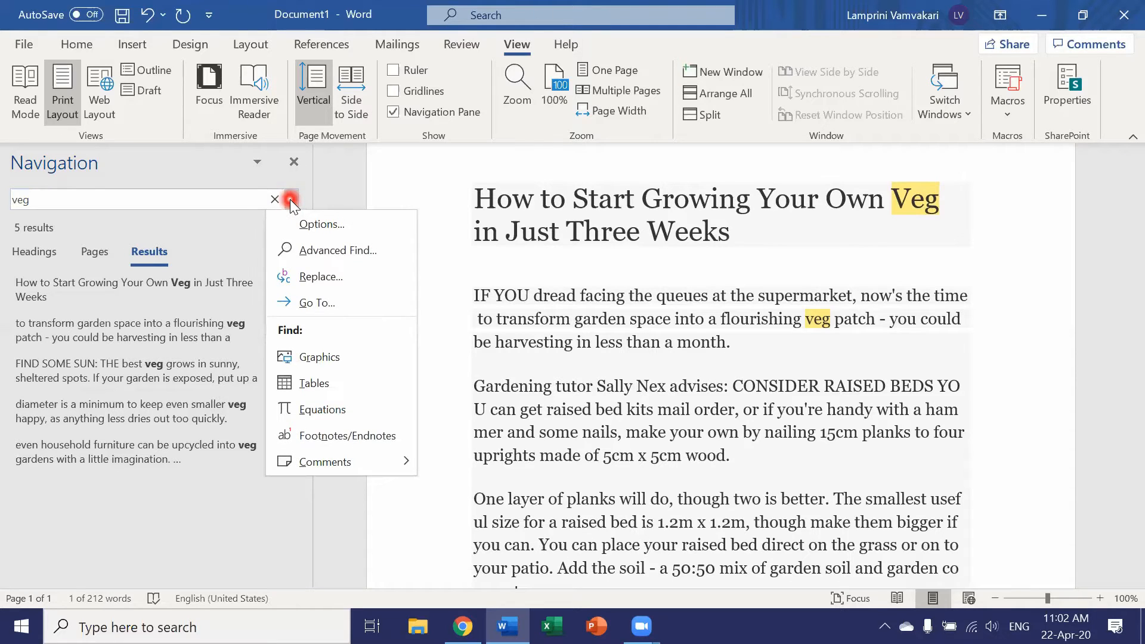
click(301, 277)
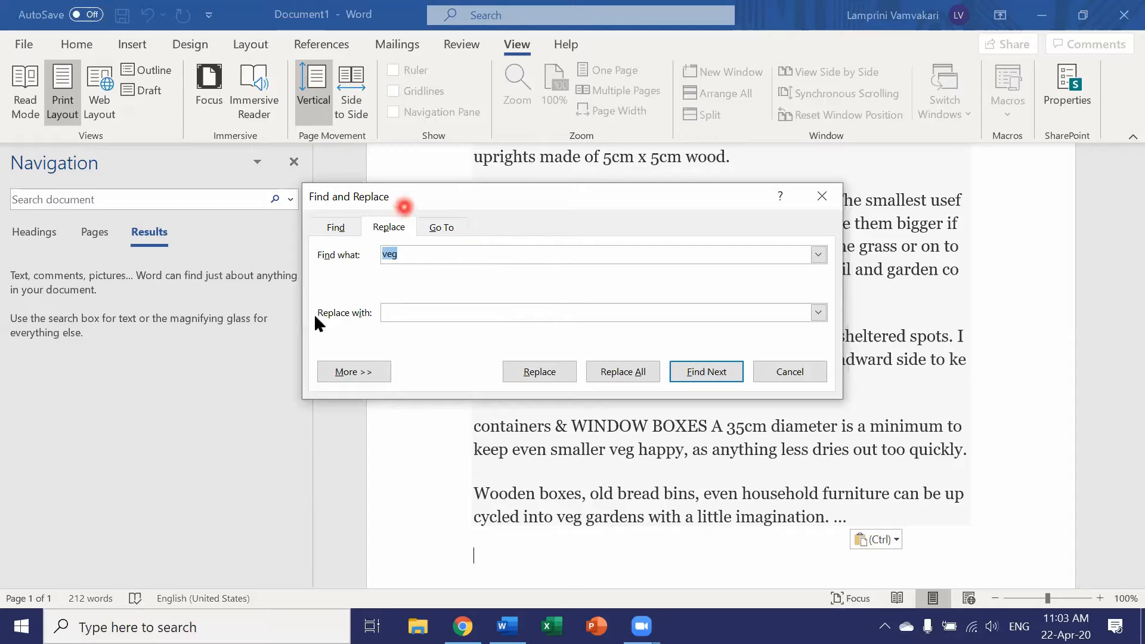
click(396, 313)
text(vegetables)
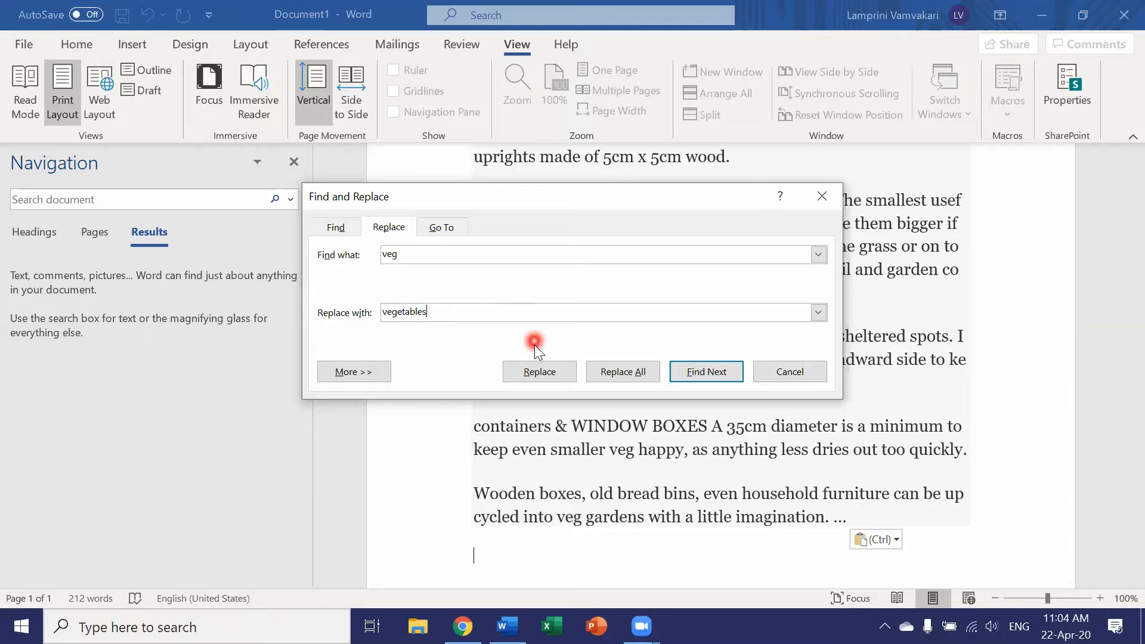
click(615, 371)
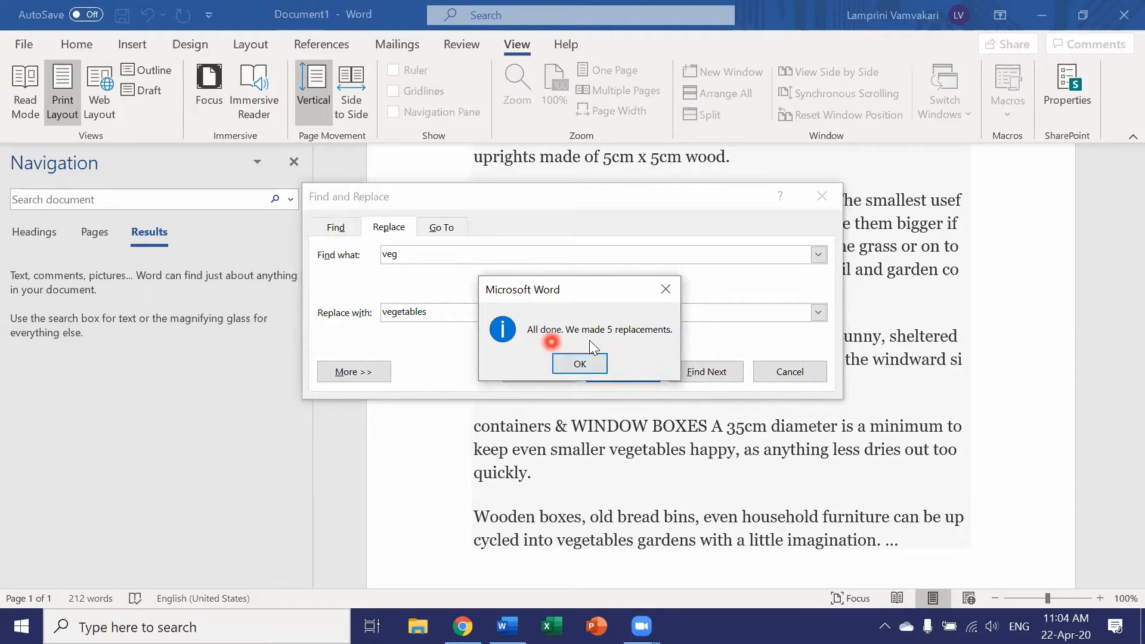
click(582, 365)
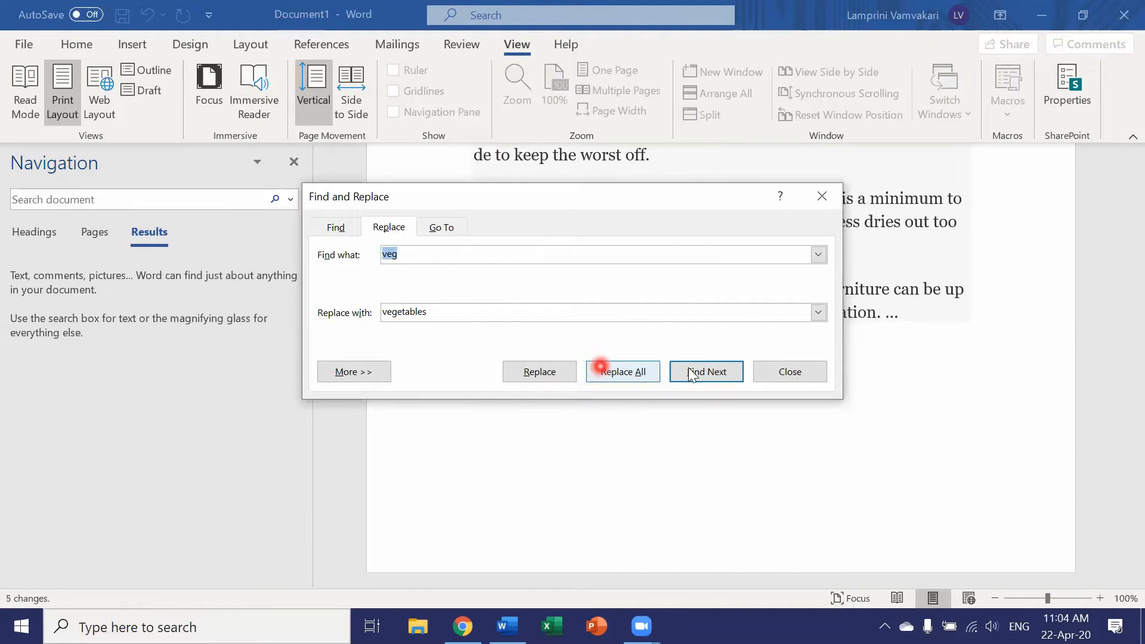
click(799, 373)
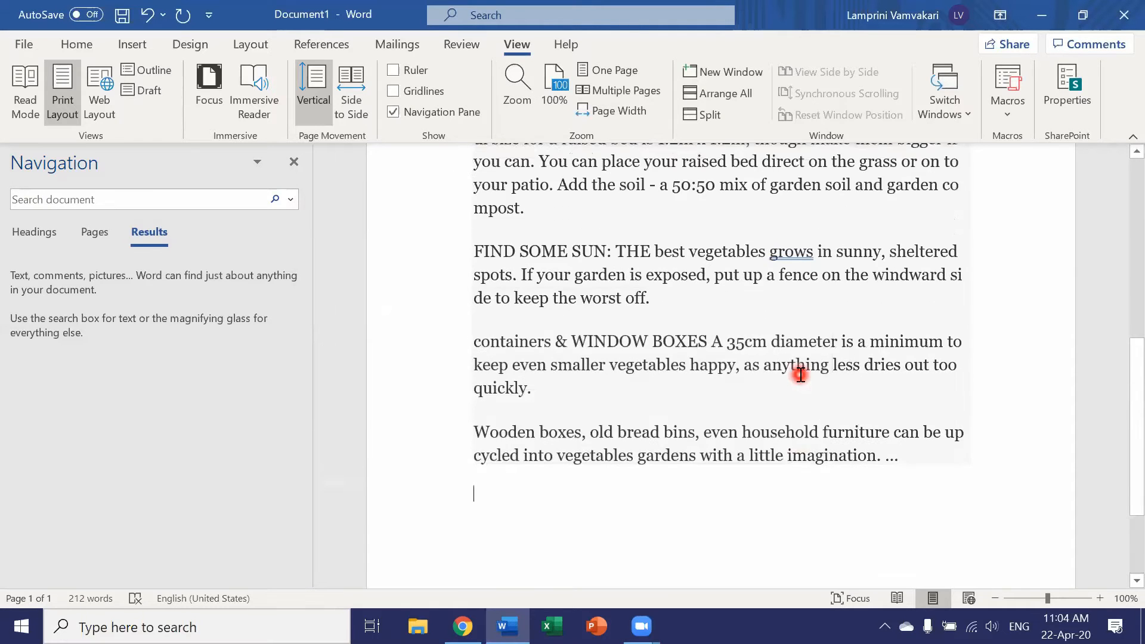
- Search the document for "vegetables" and check the replaced words throughout the text
scroll(799, 374, up, 5)
scroll(796, 374, up, 3)
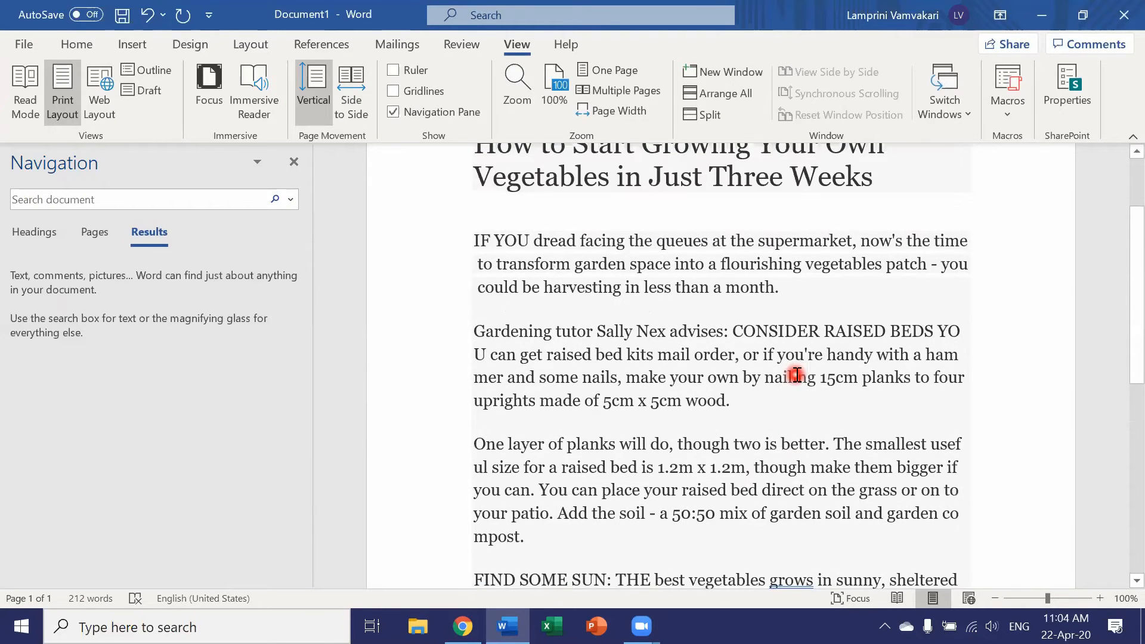
click(149, 198)
text(veg)
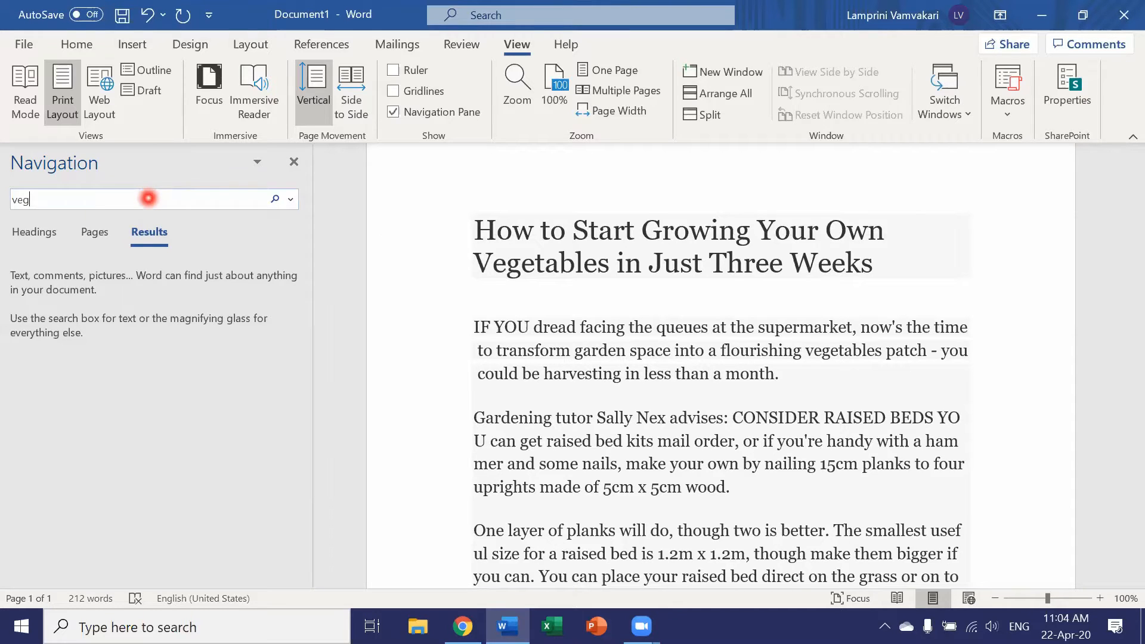
text(etables)
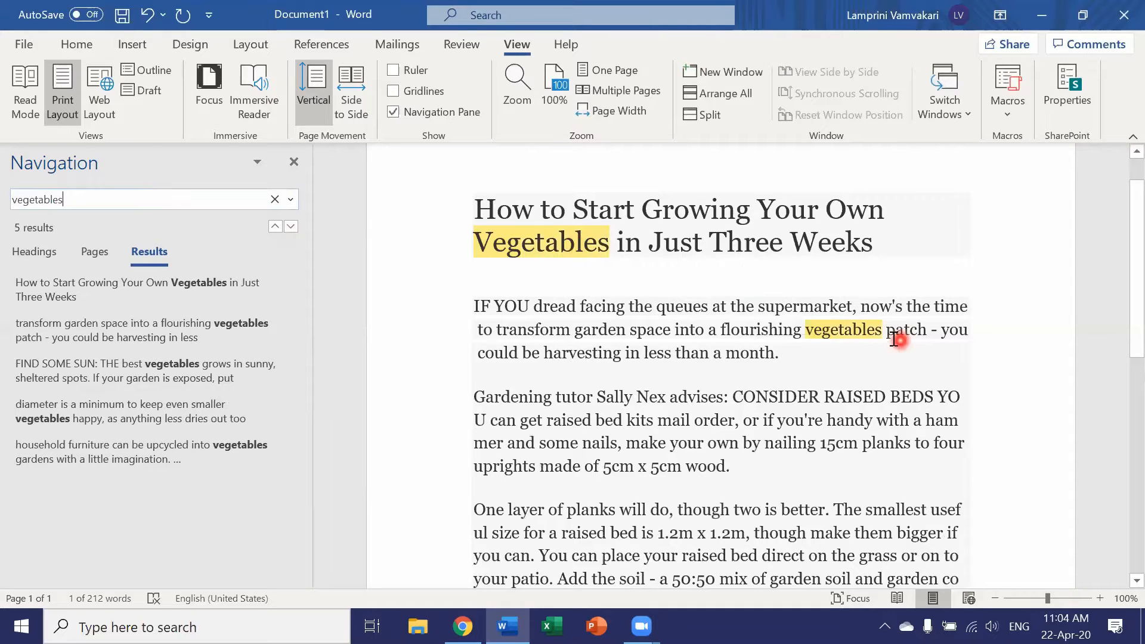
scroll(880, 330, down, 3)
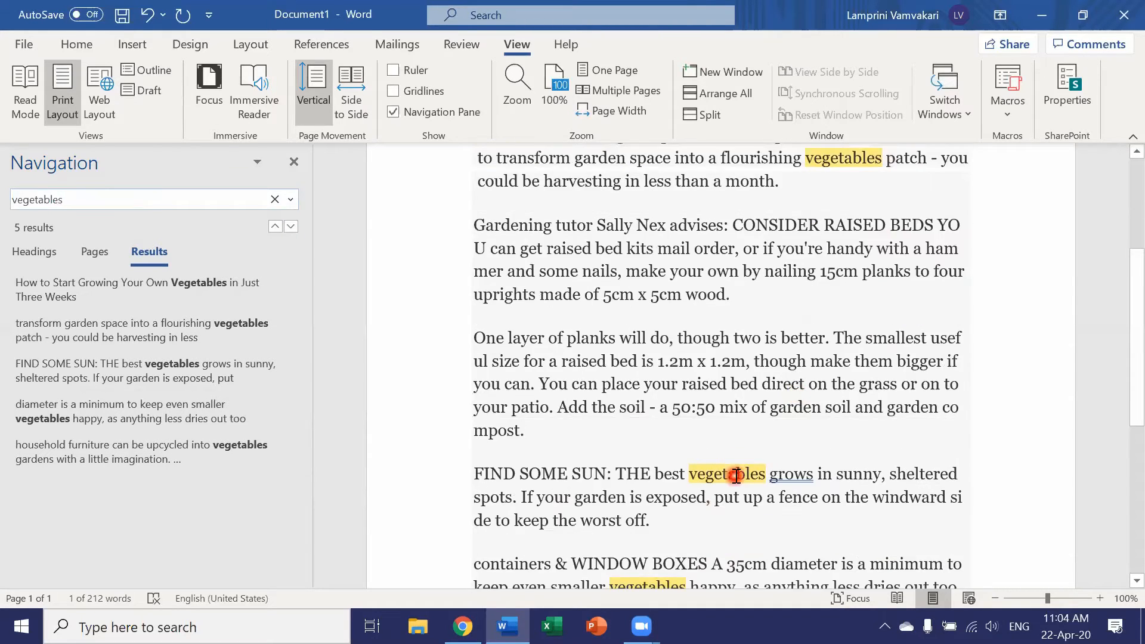
scroll(662, 549, down, 3)
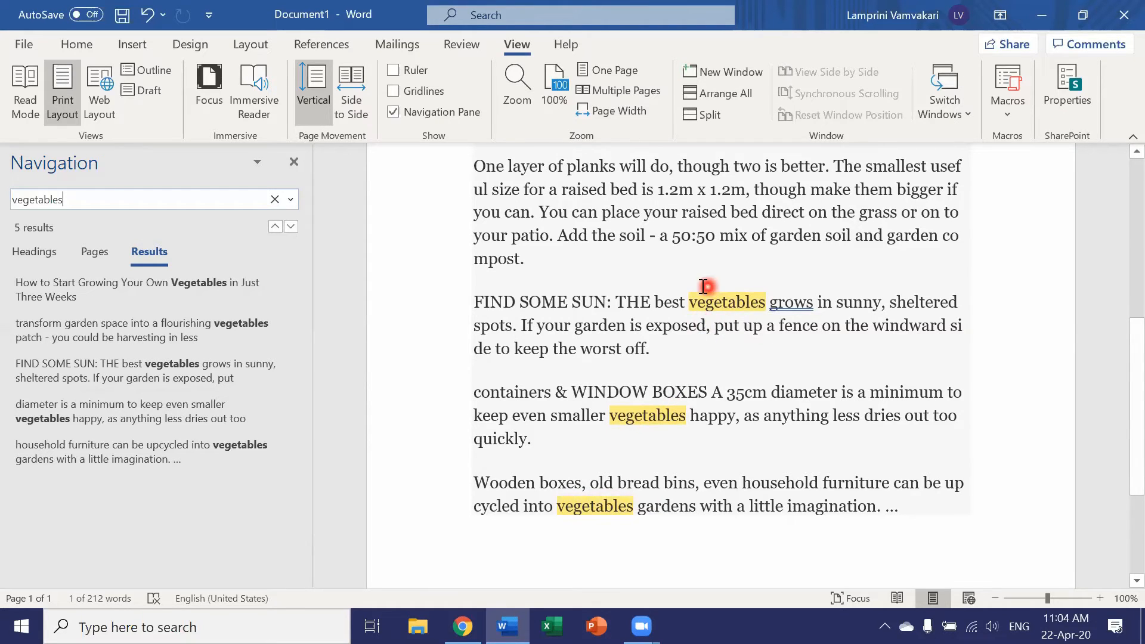
- Undo the replacement of all "veg" occurrences
scroll(703, 287, up, 6)
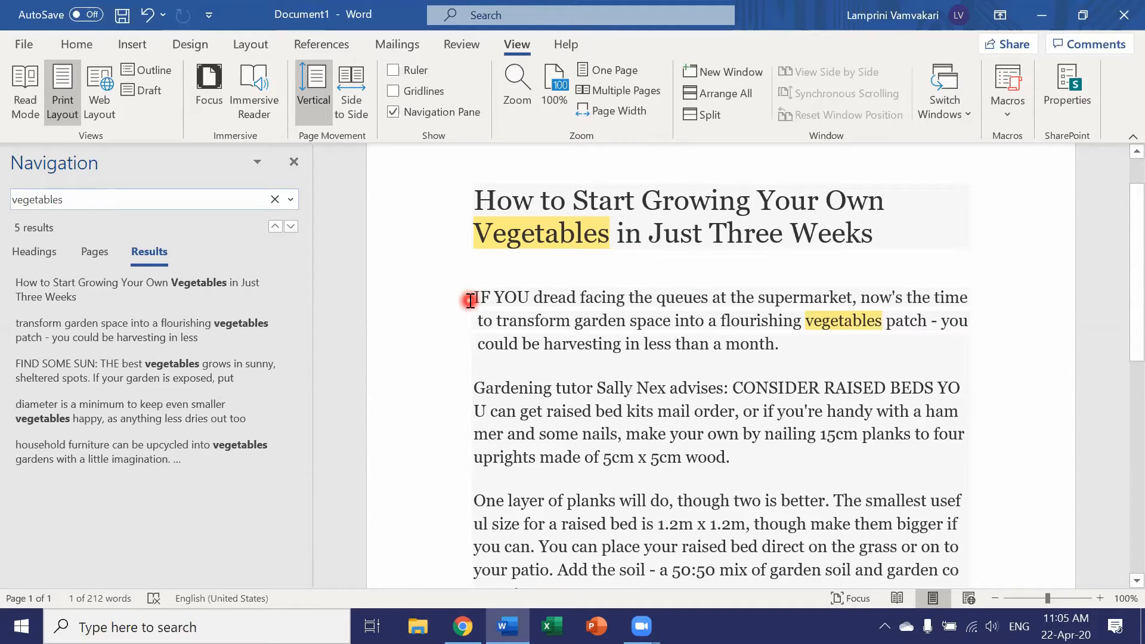
click(147, 16)
scroll(425, 375, up, 6)
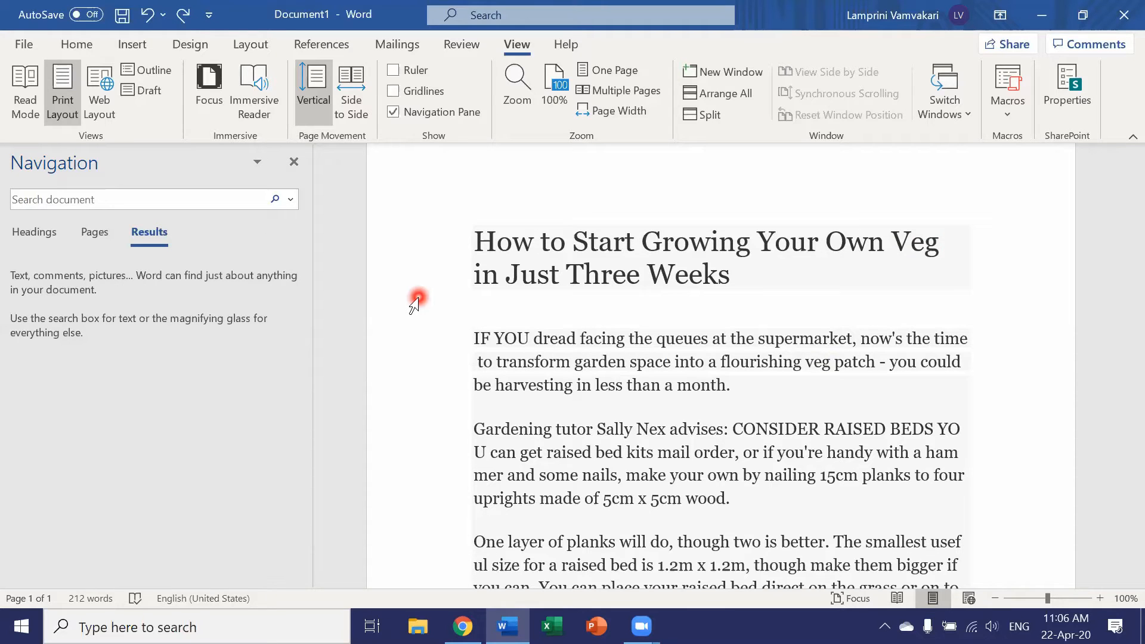
- Search the document for "veg" again and look over the highlighted matches
click(218, 200)
text(veg)
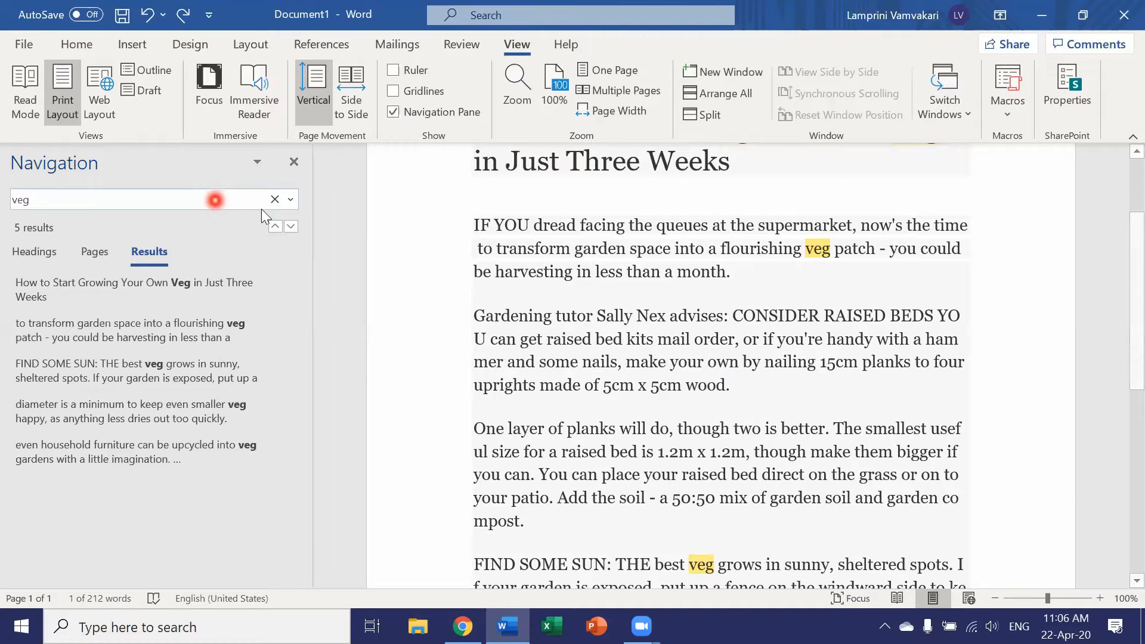
scroll(577, 271, up, 3)
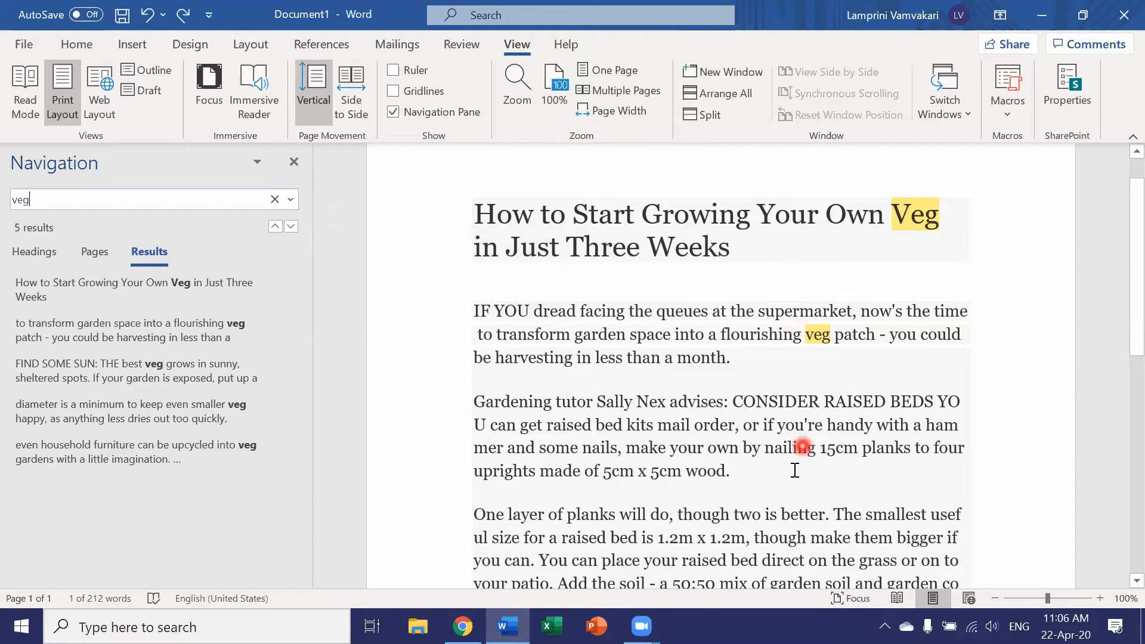
scroll(793, 468, down, 3)
scroll(740, 388, up, 5)
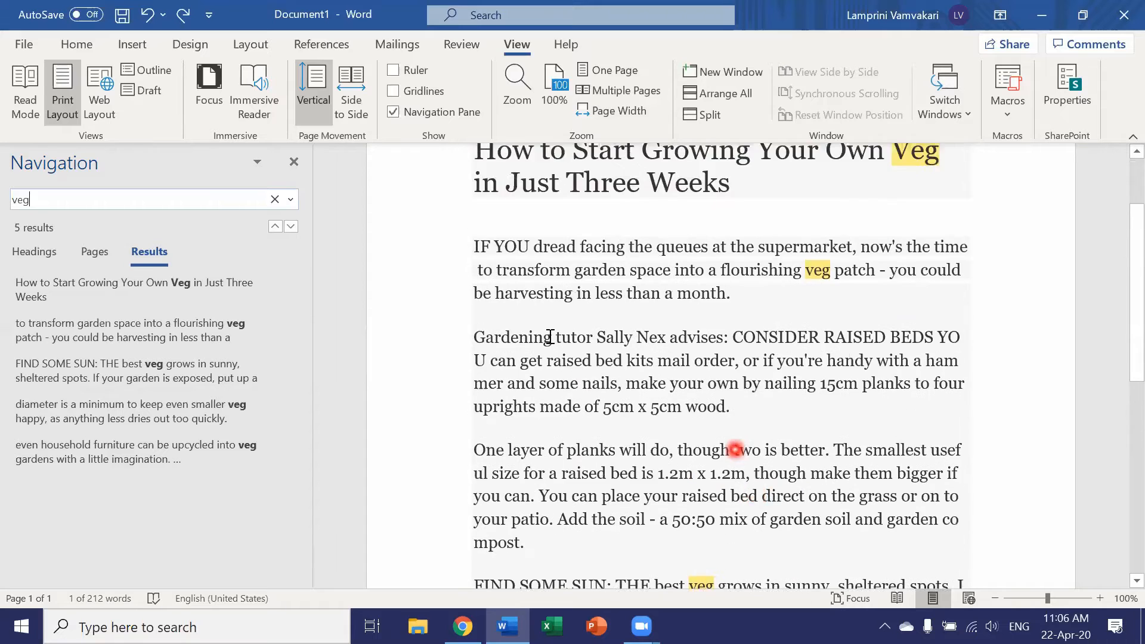
- Replace only the "Veg" in the article title with "vegetables" and close Find and Replace
click(210, 283)
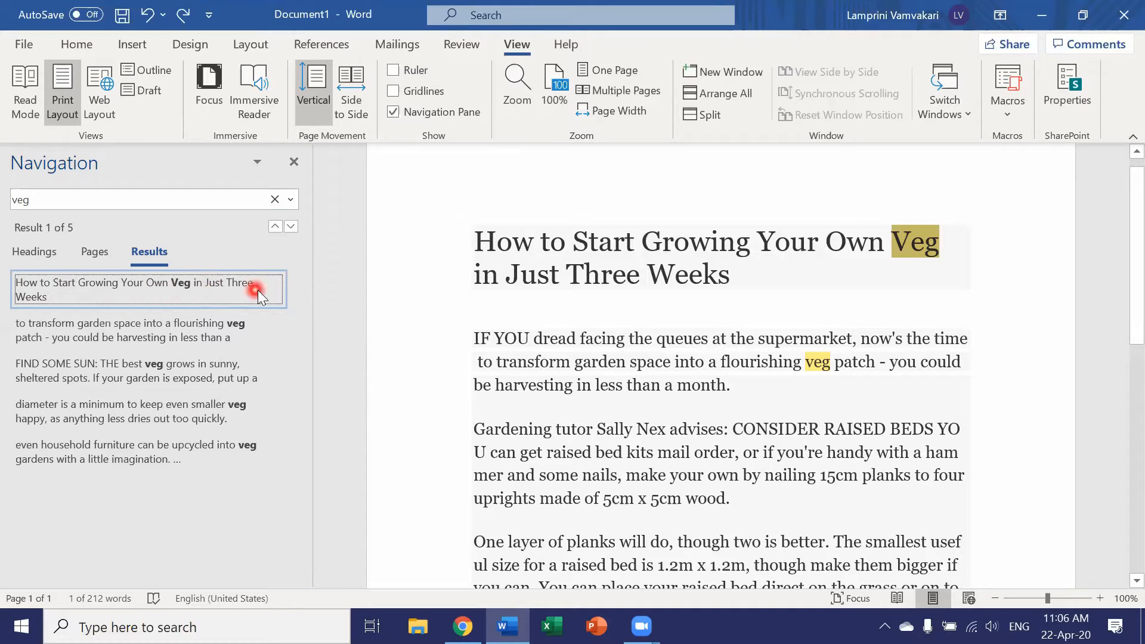
click(290, 198)
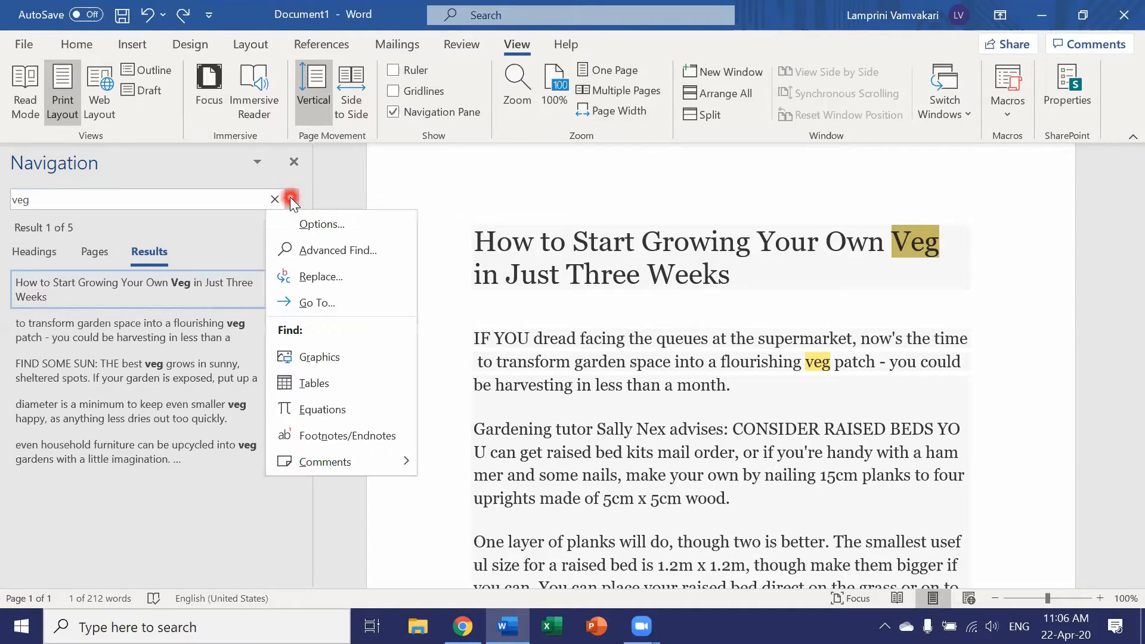
click(301, 276)
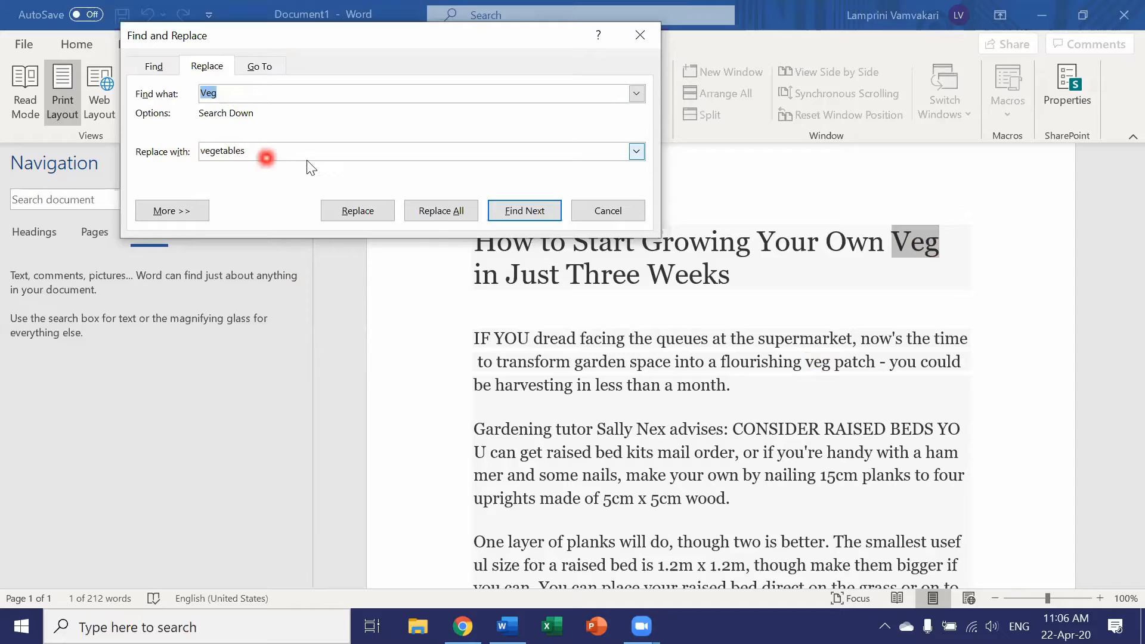
click(357, 212)
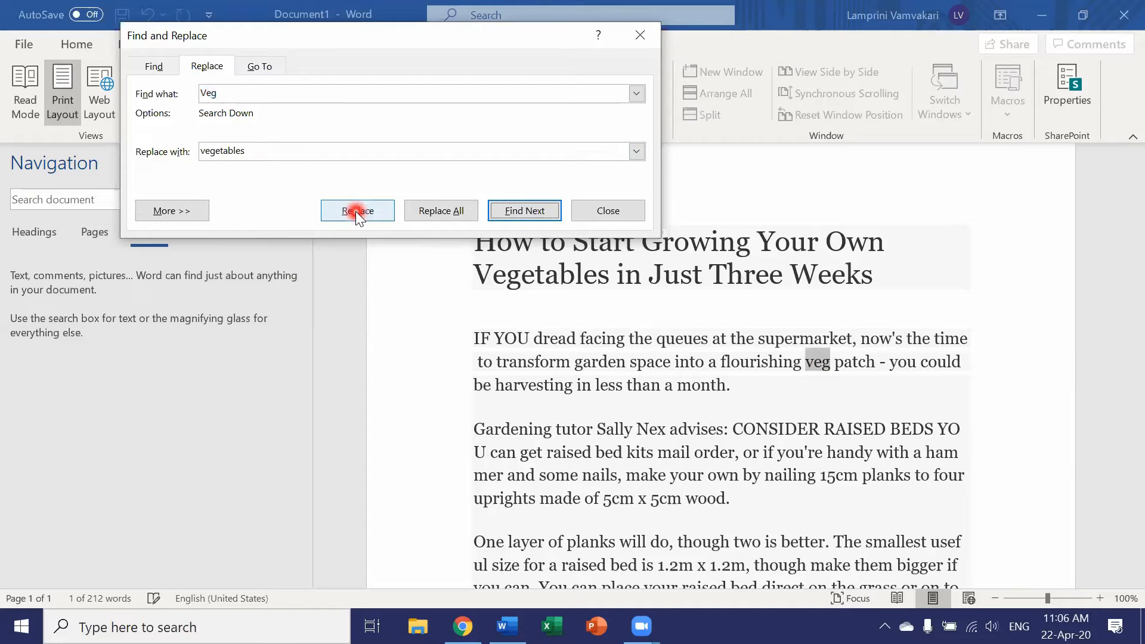
click(450, 210)
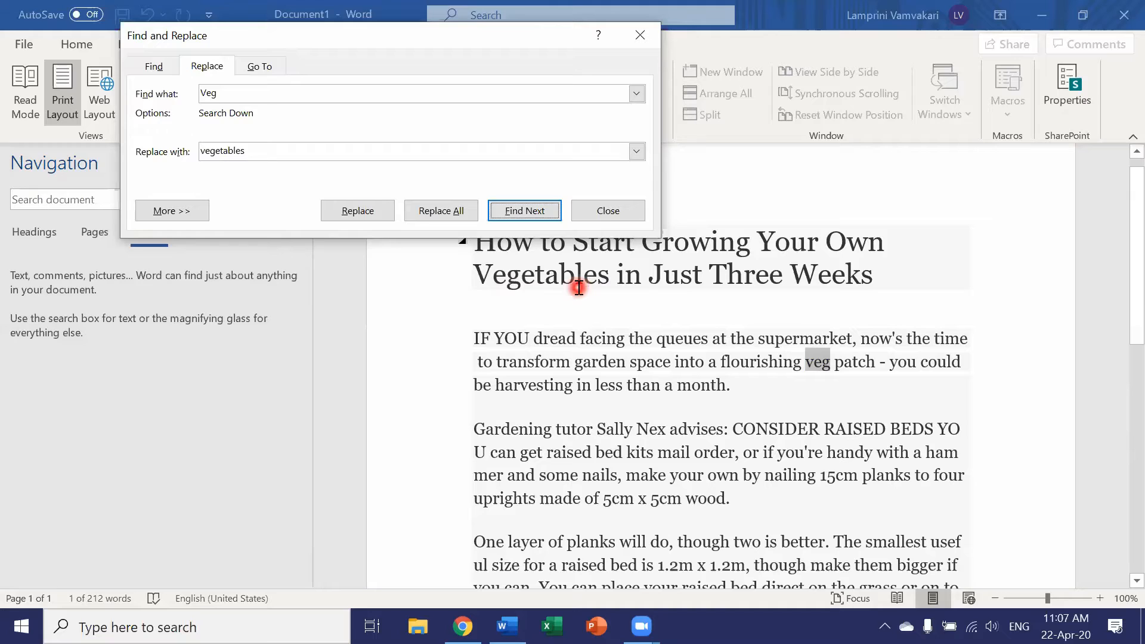
key(Escape)
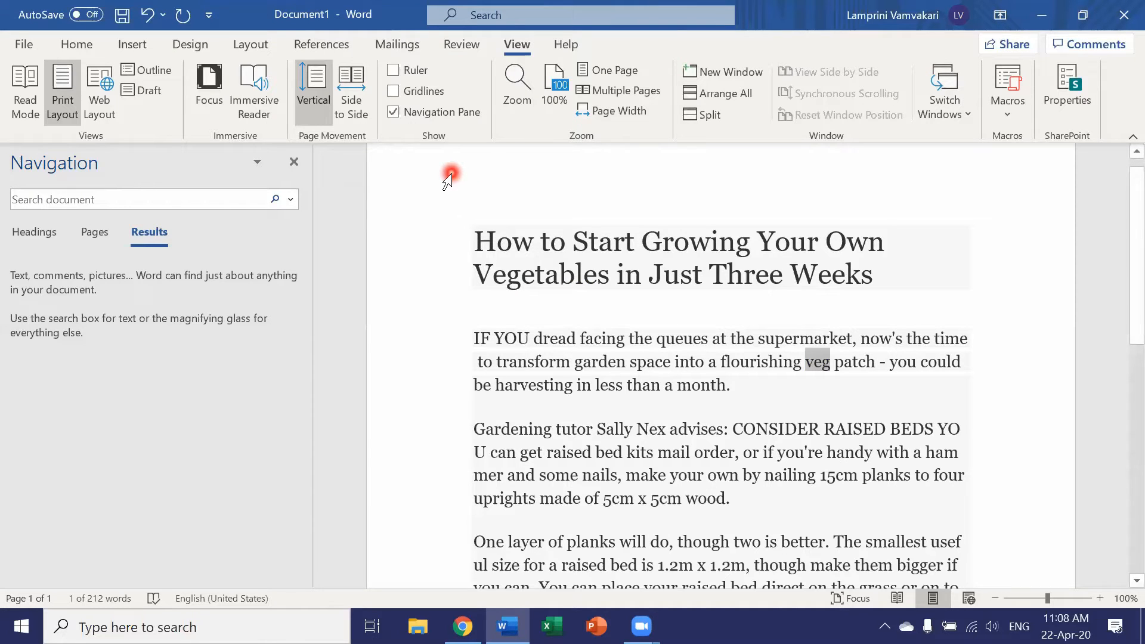
- Open Advanced Find for "veg" and enable the Match case and Find whole words only options
click(292, 199)
click(303, 250)
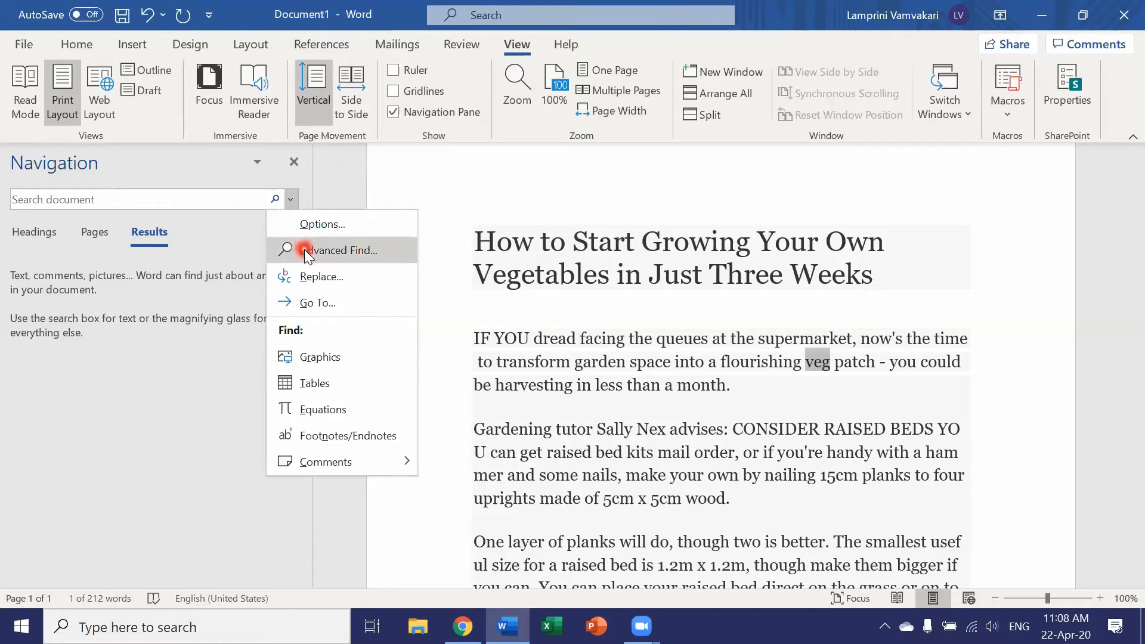
click(303, 250)
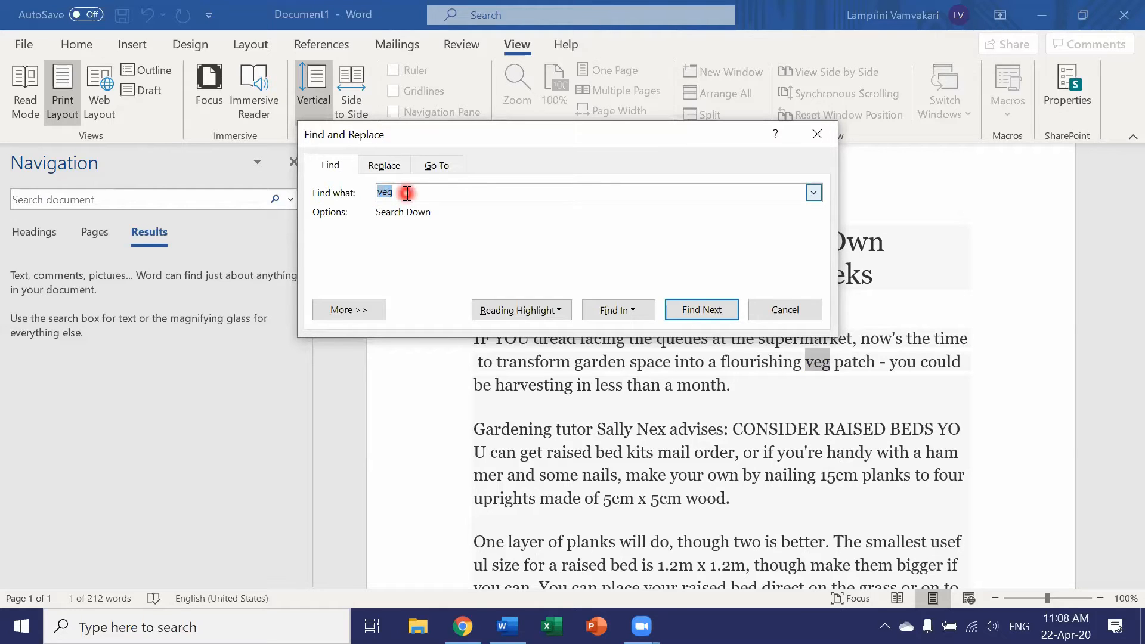
click(369, 310)
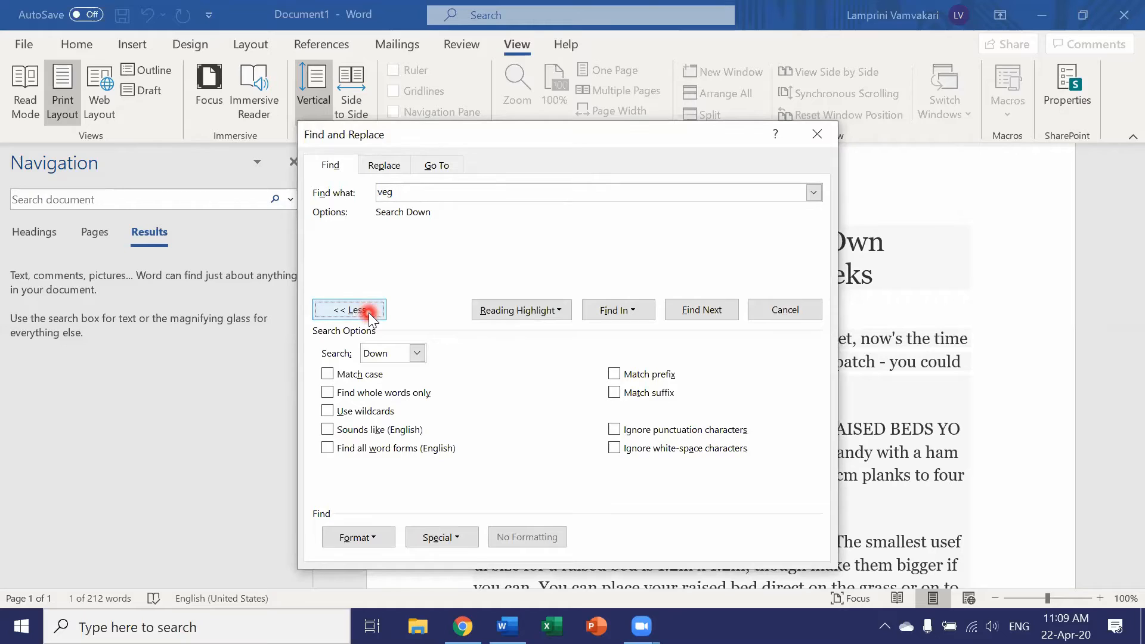
click(327, 374)
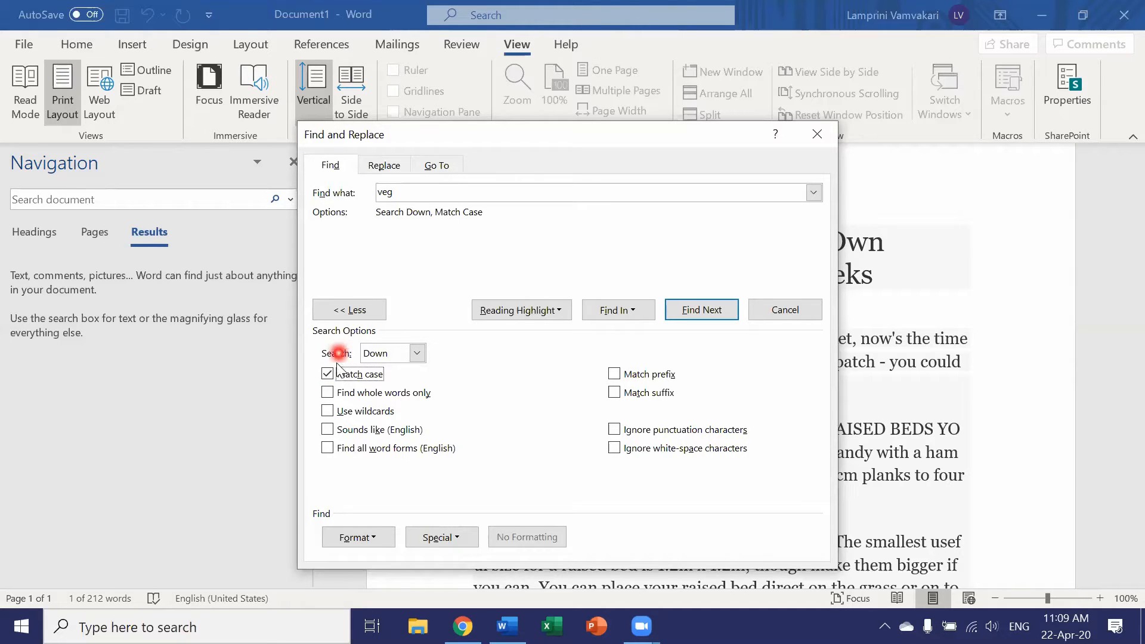
click(328, 392)
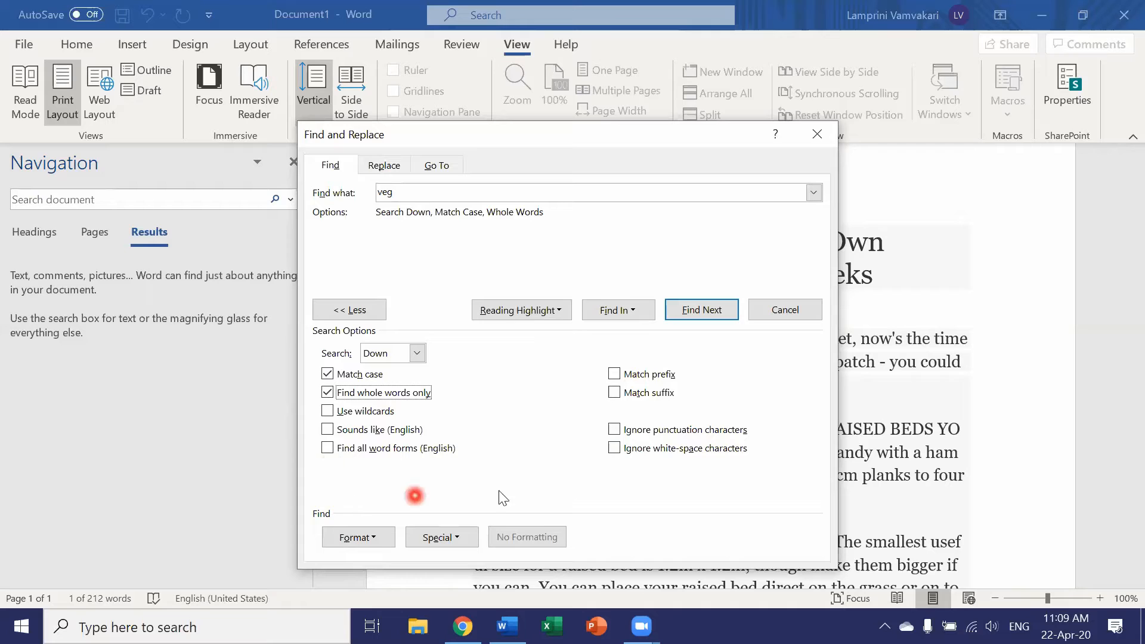
click(559, 492)
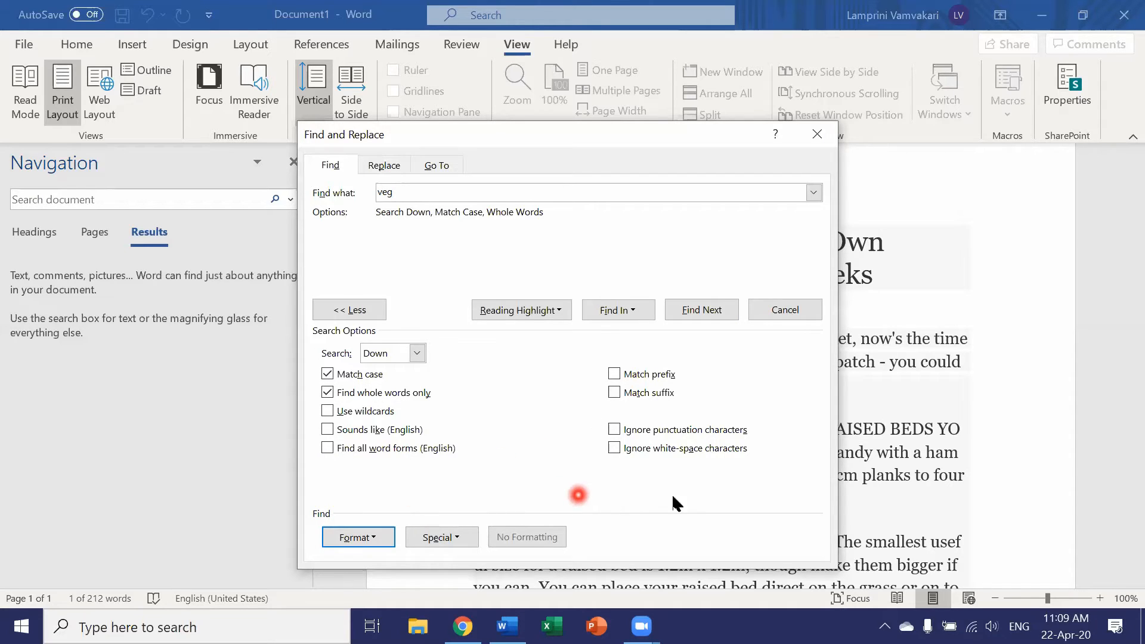
- Find all matches of "veg" in the main document, close the dialog and look over the selected words
click(627, 311)
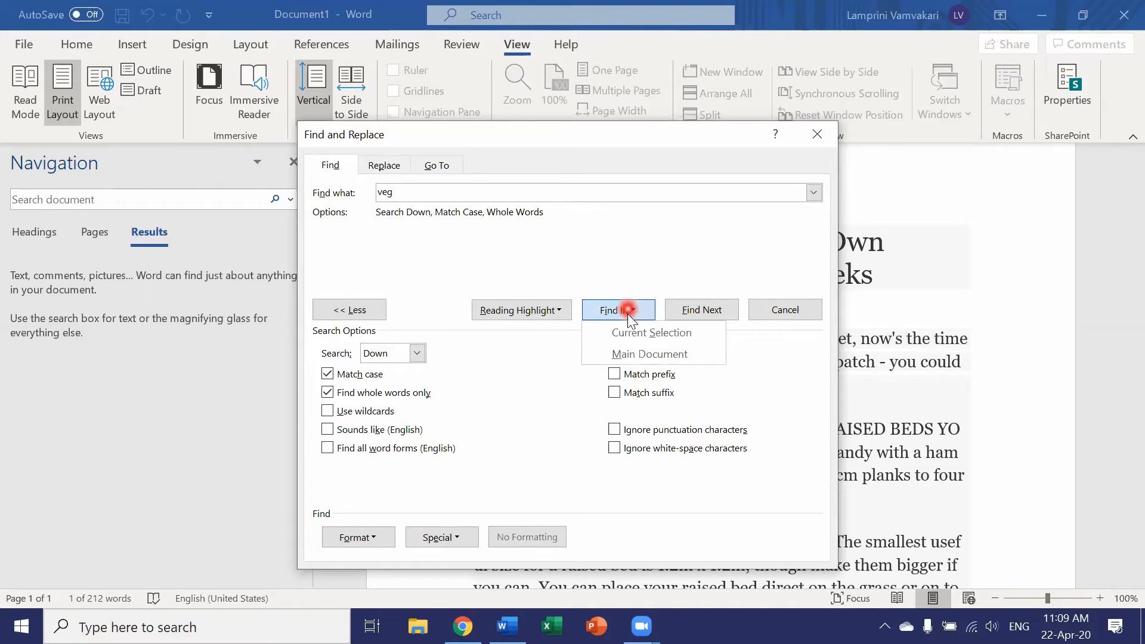
click(626, 355)
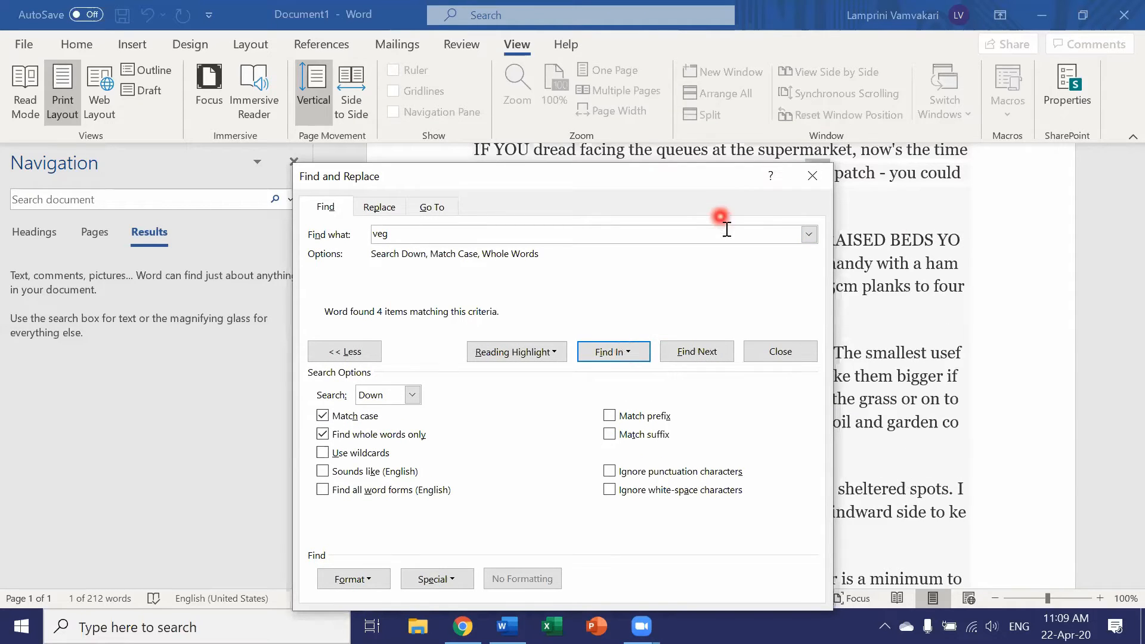
click(778, 351)
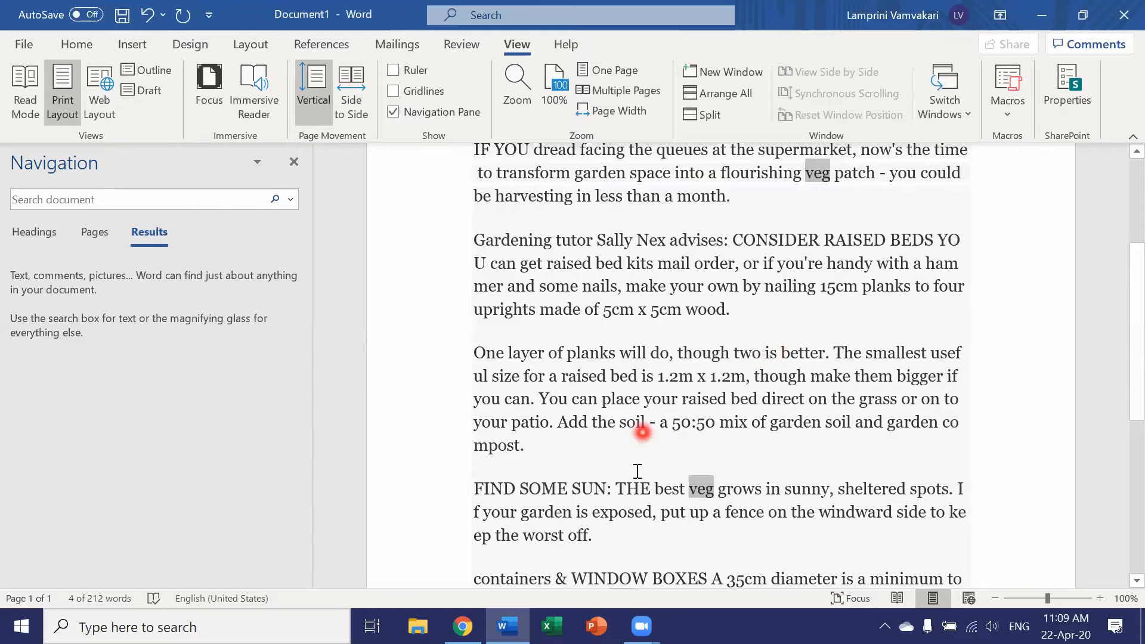
scroll(635, 468, down, 5)
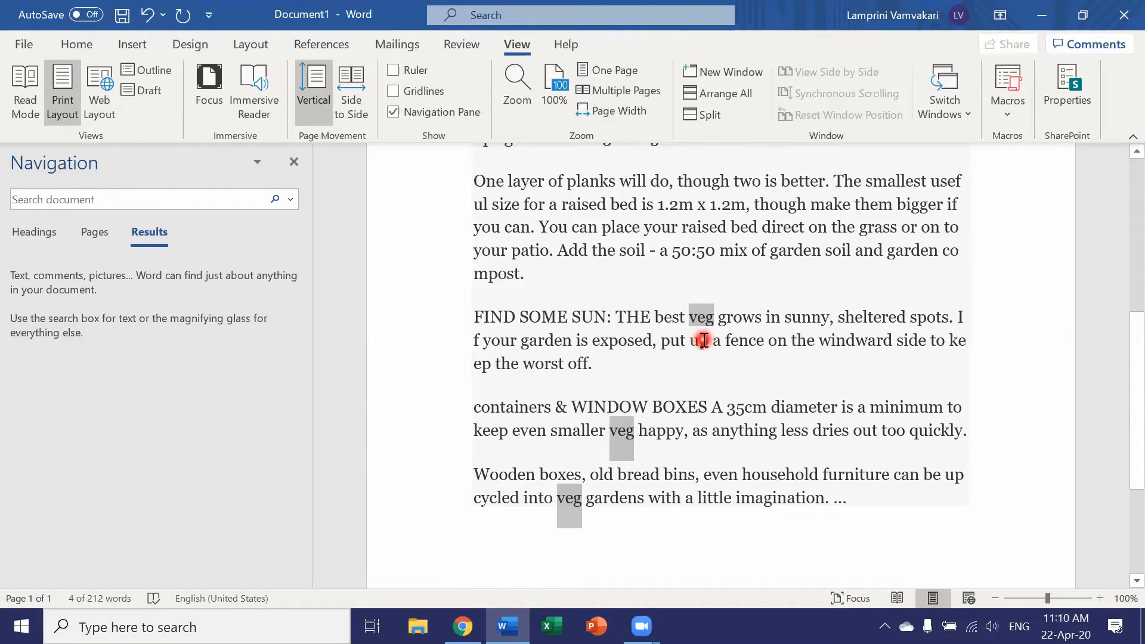
scroll(704, 341, up, 6)
scroll(704, 341, up, 3)
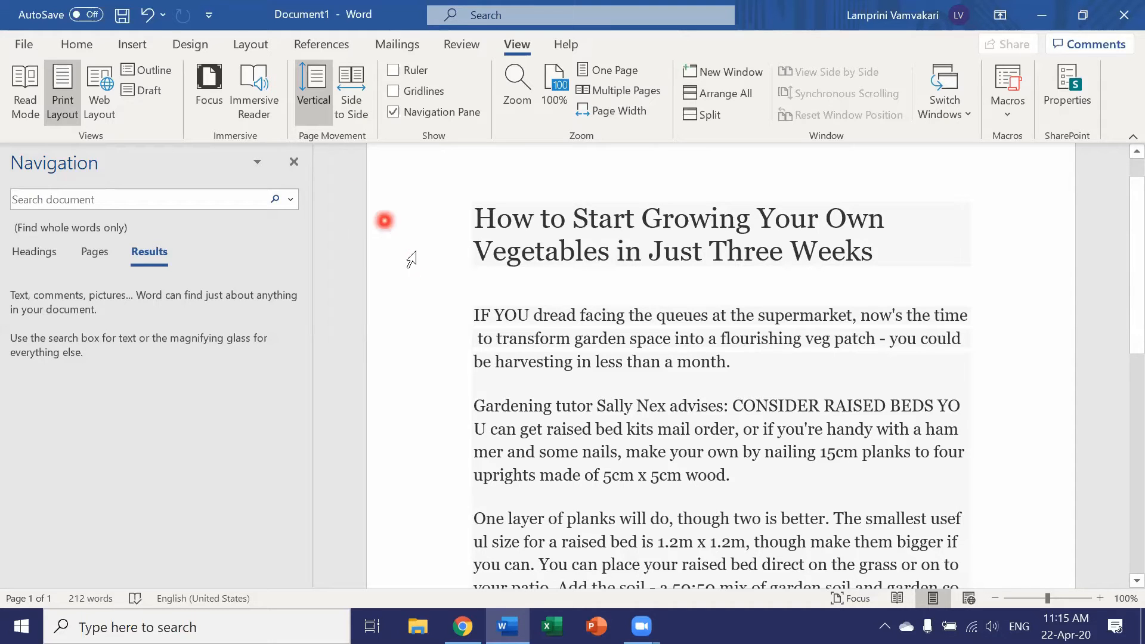
- Make the opening paragraph starting "IF YOU dread" bold and underline the following paragraph about raised beds
click(77, 44)
drag(468, 313, 755, 360)
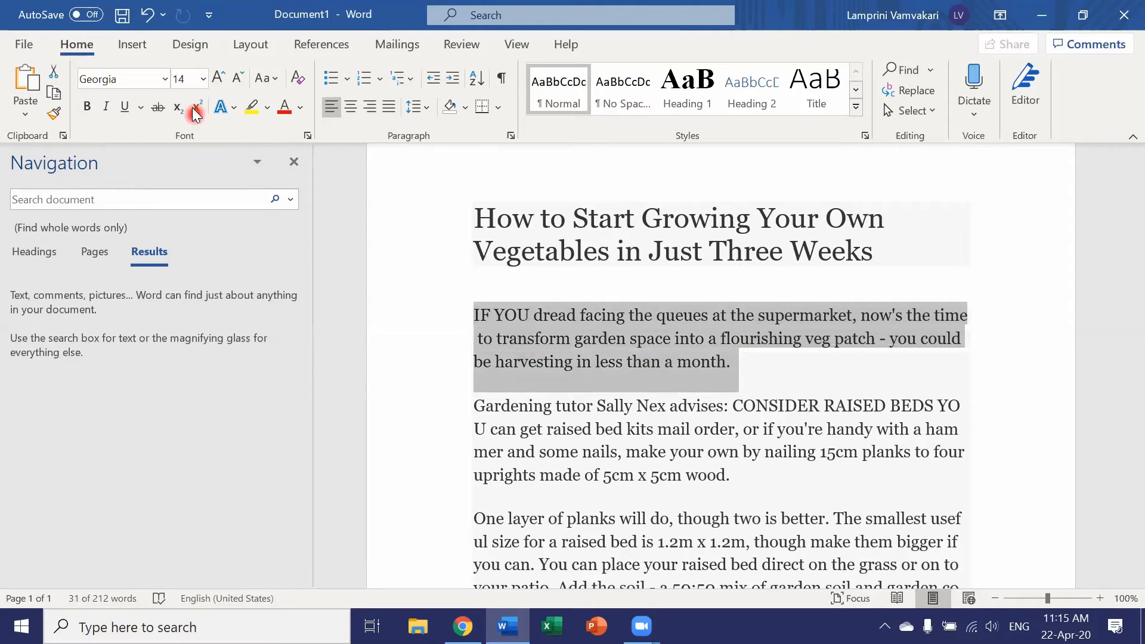
click(90, 106)
drag(474, 405, 740, 480)
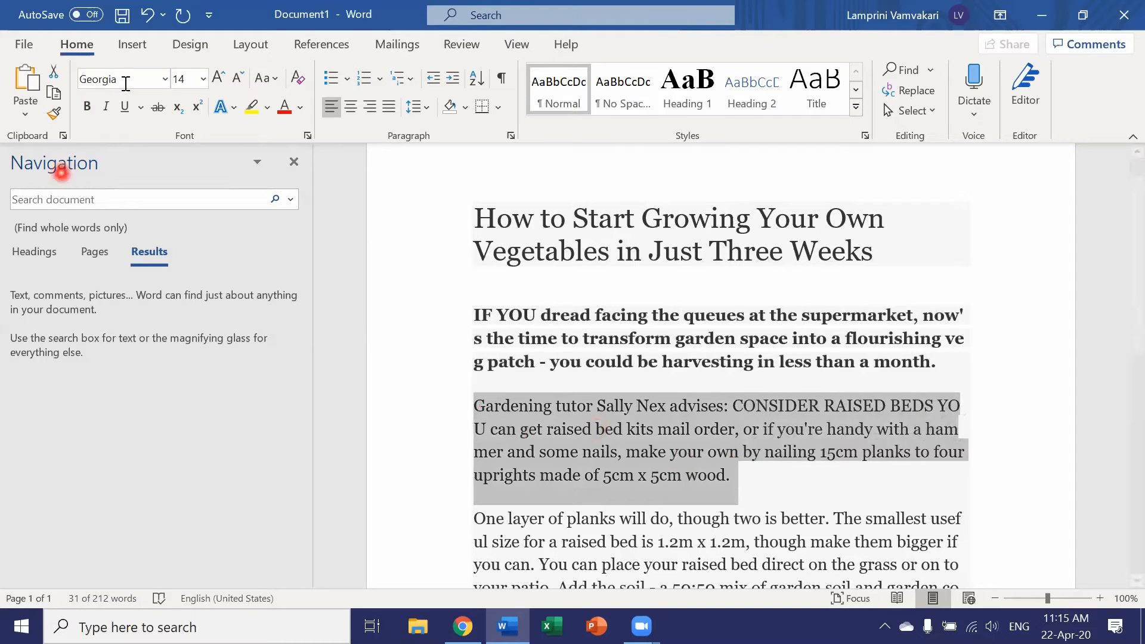
click(123, 108)
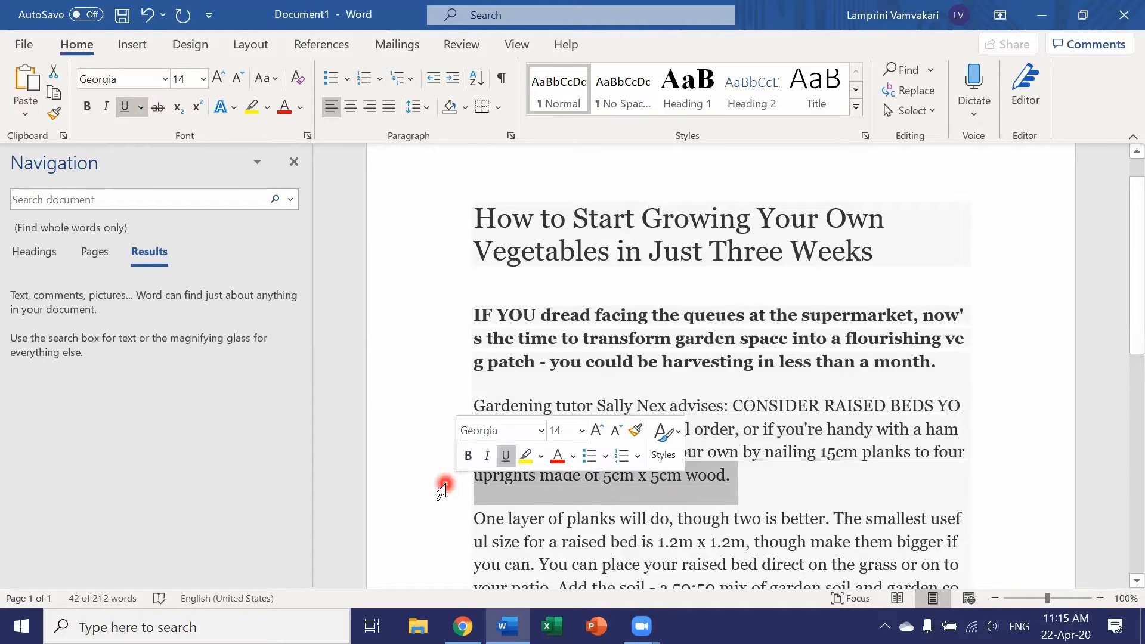
click(373, 394)
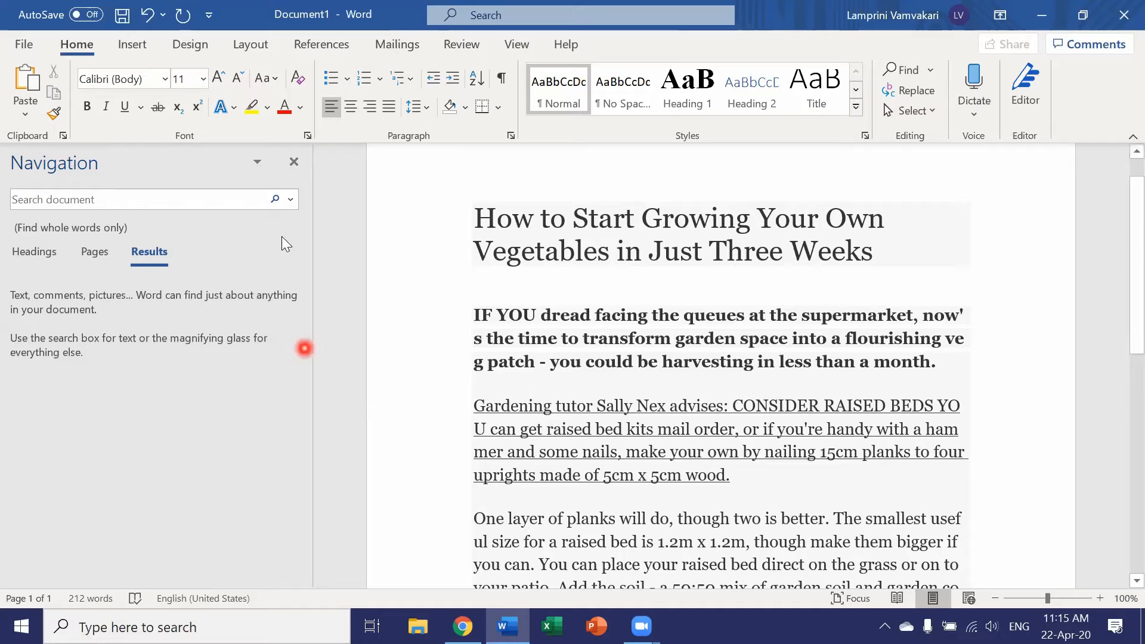
- Open Replace, turn off Match case and Find whole words only, and collapse the search options
click(295, 200)
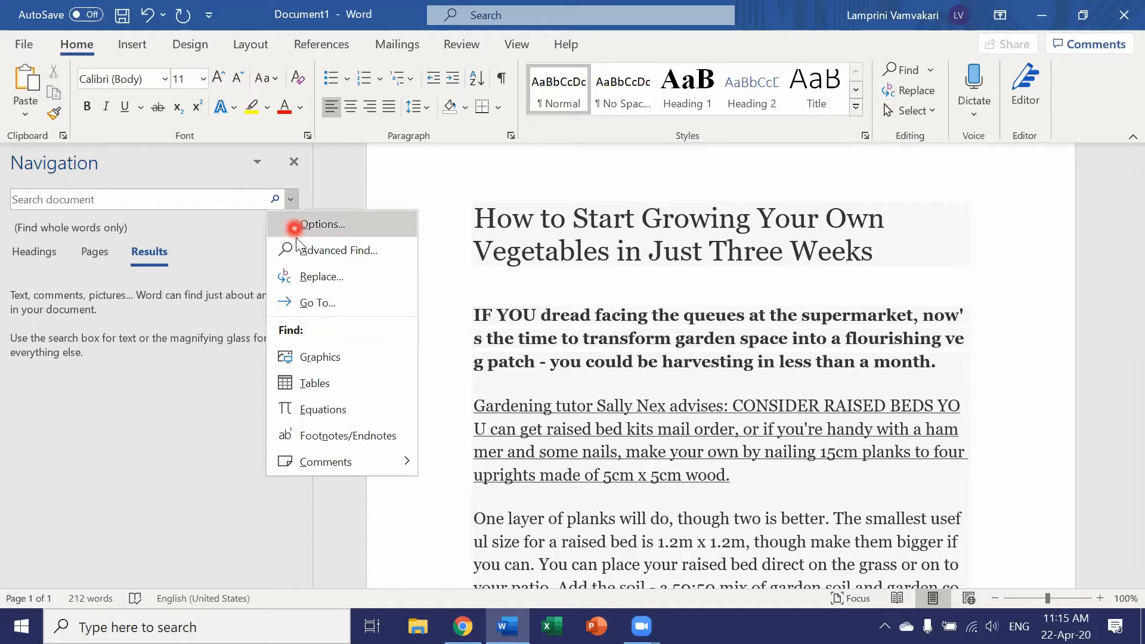
click(307, 275)
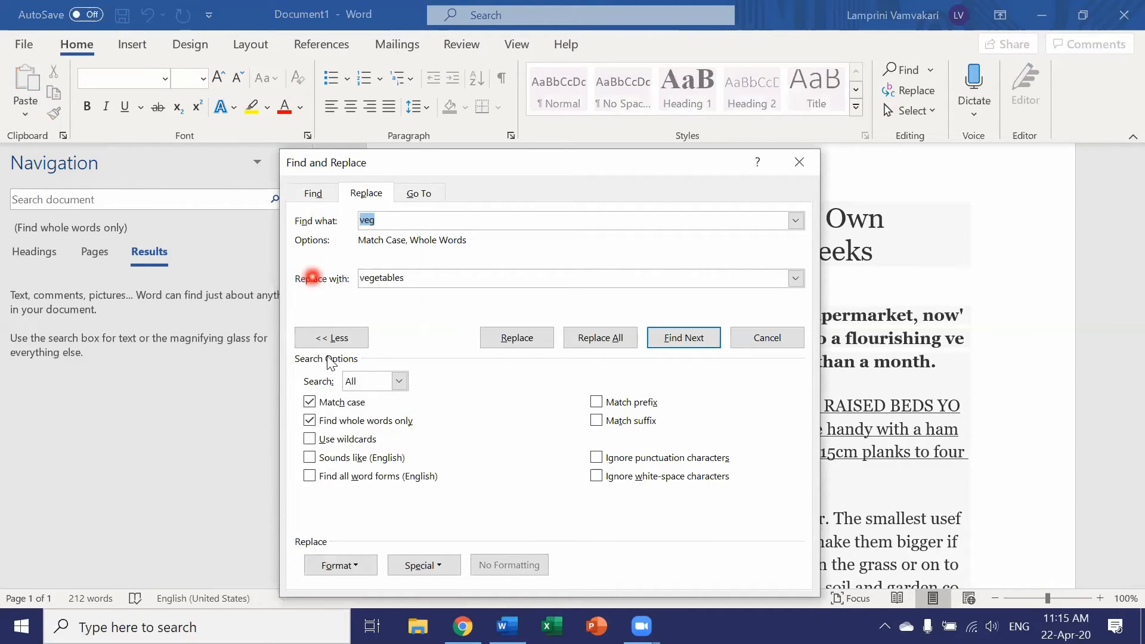
click(315, 402)
click(310, 421)
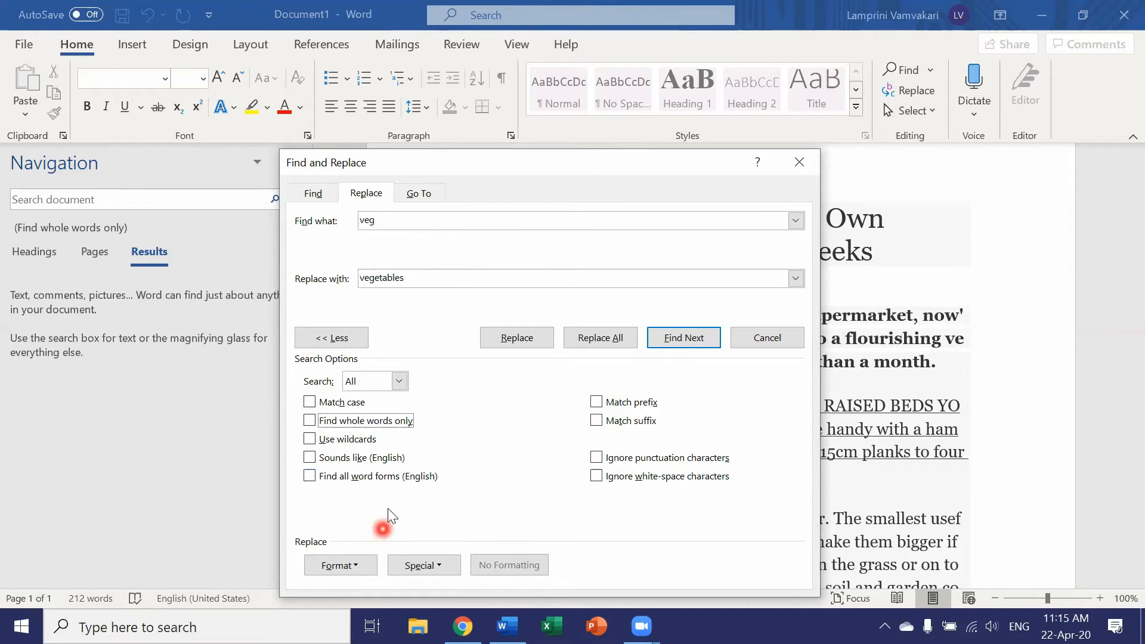
click(343, 344)
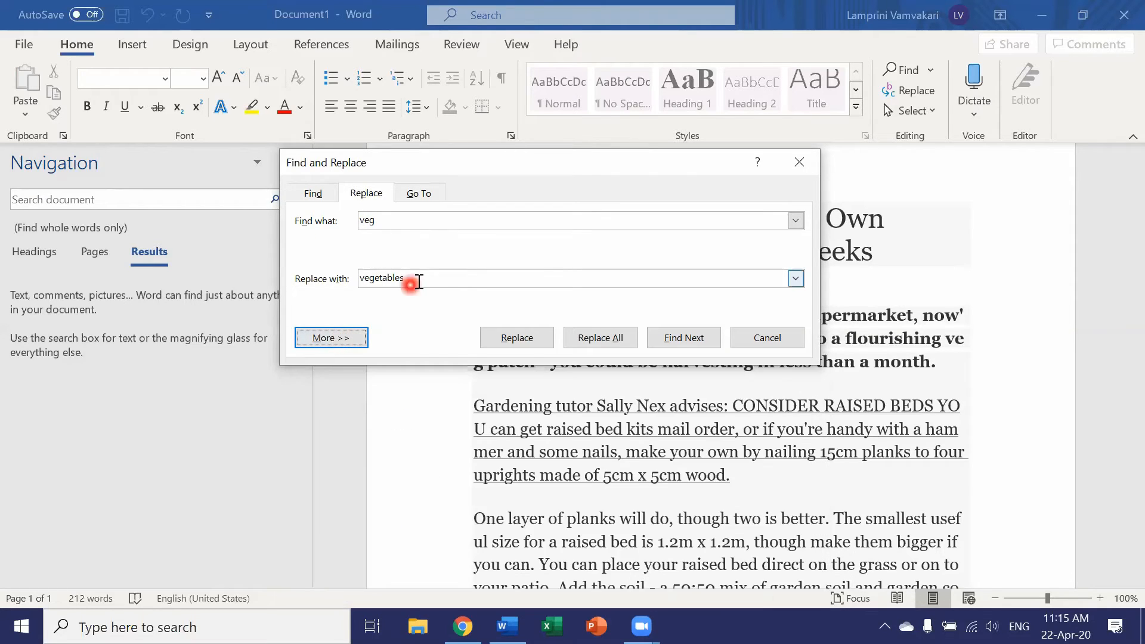
- Clear both the replacement text "vegetables" and the search text "veg"
drag(409, 279, 363, 278)
key(BackSpace)
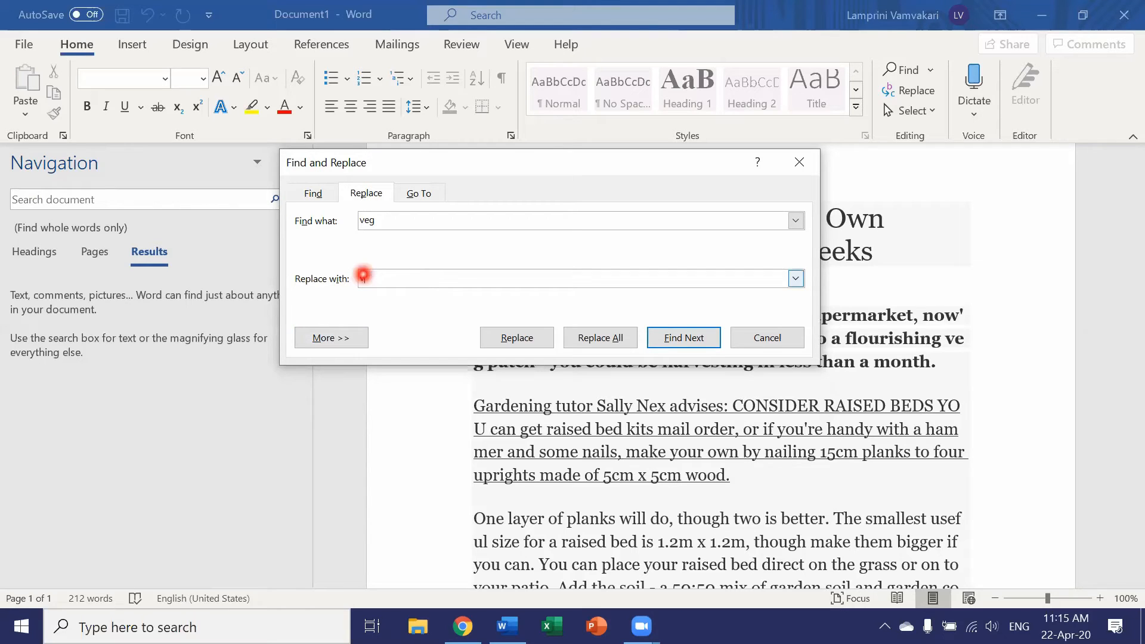
click(411, 216)
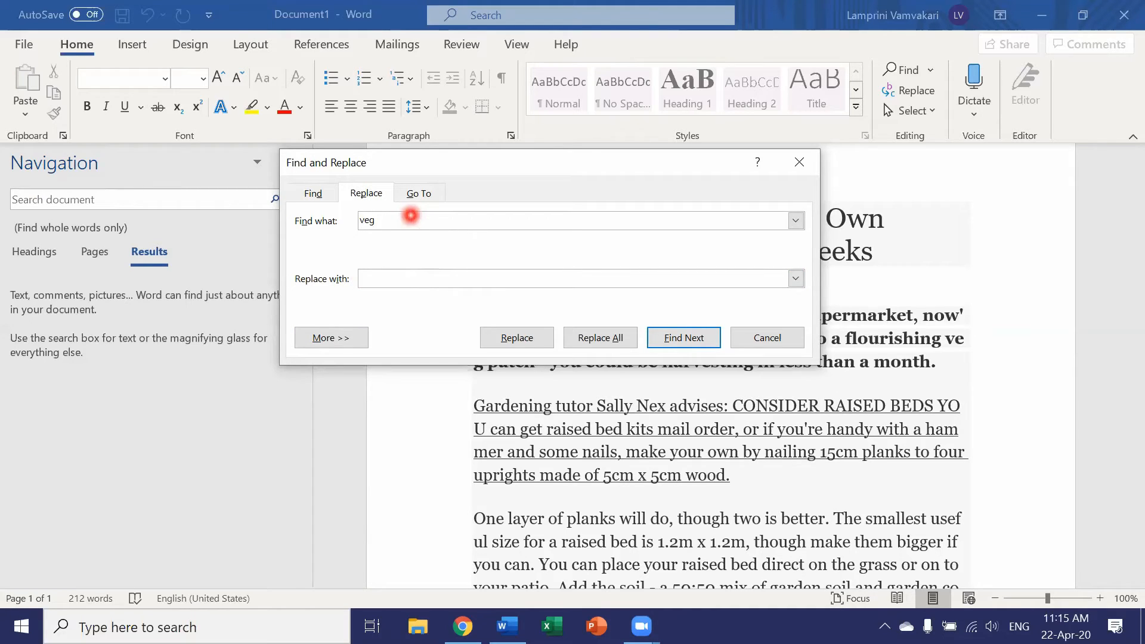
key(BackSpace)
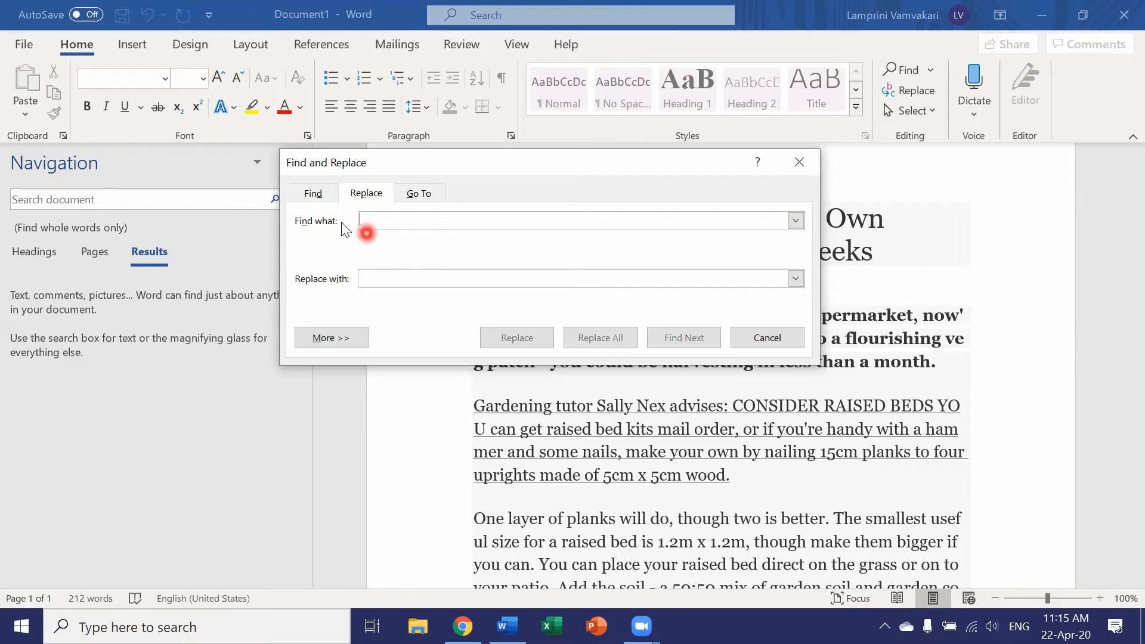
- Set up a Find without search text that looks for the Bold font style
click(313, 194)
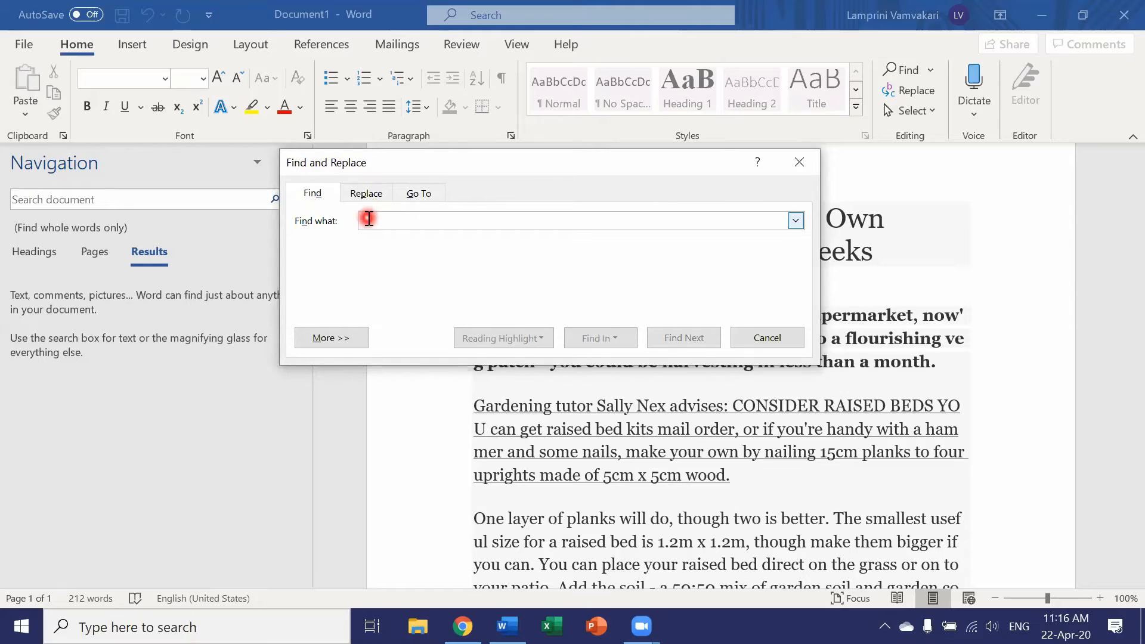
click(348, 339)
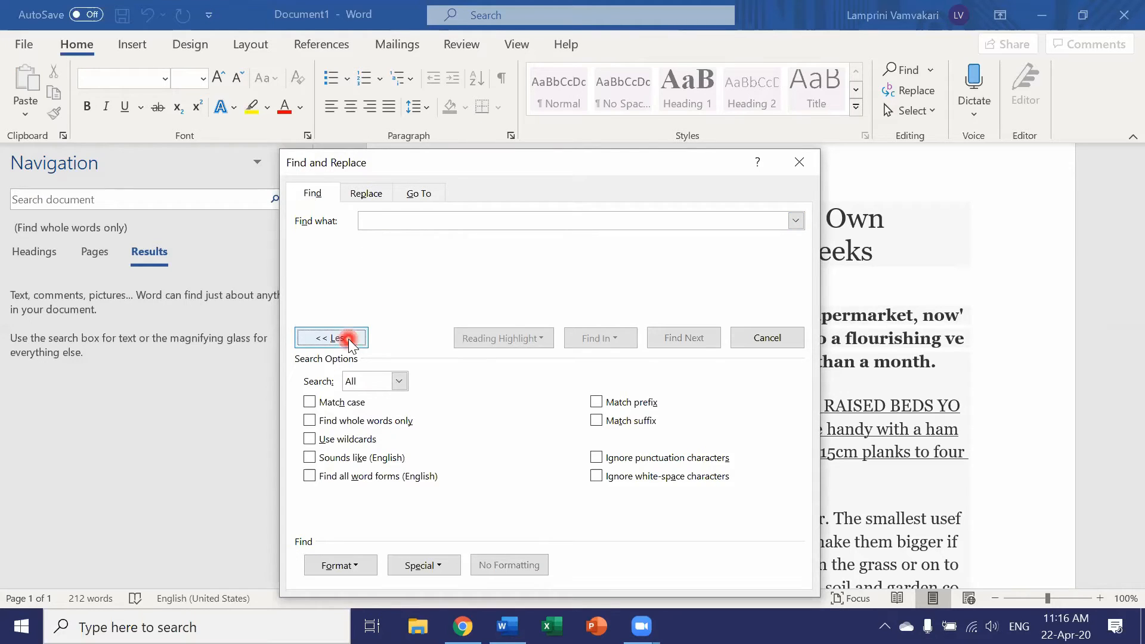
click(348, 568)
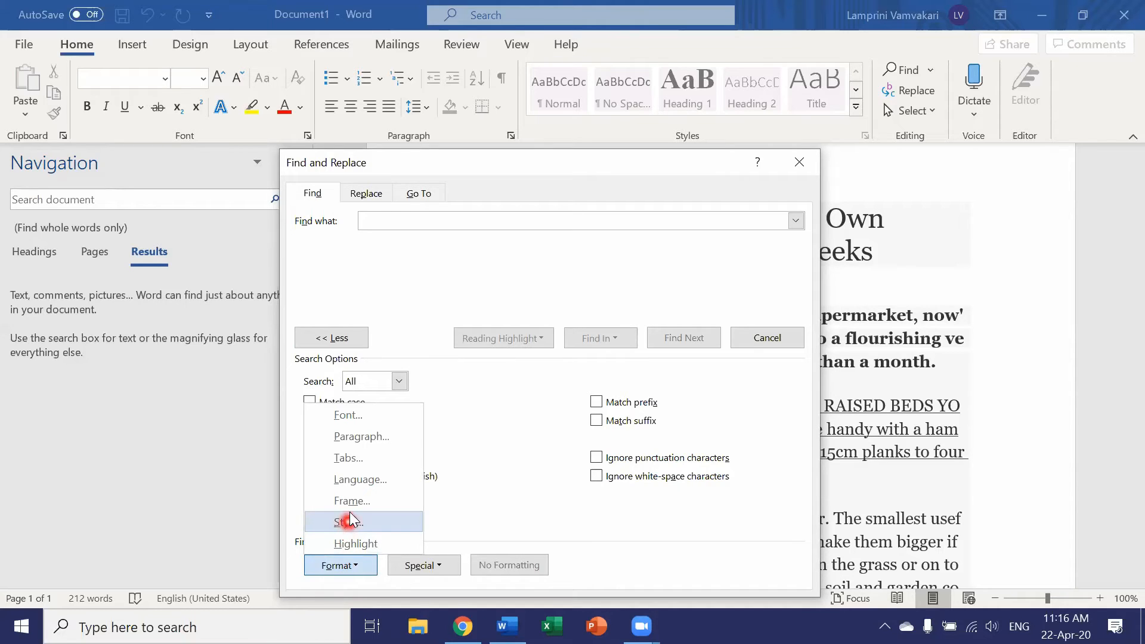
click(349, 417)
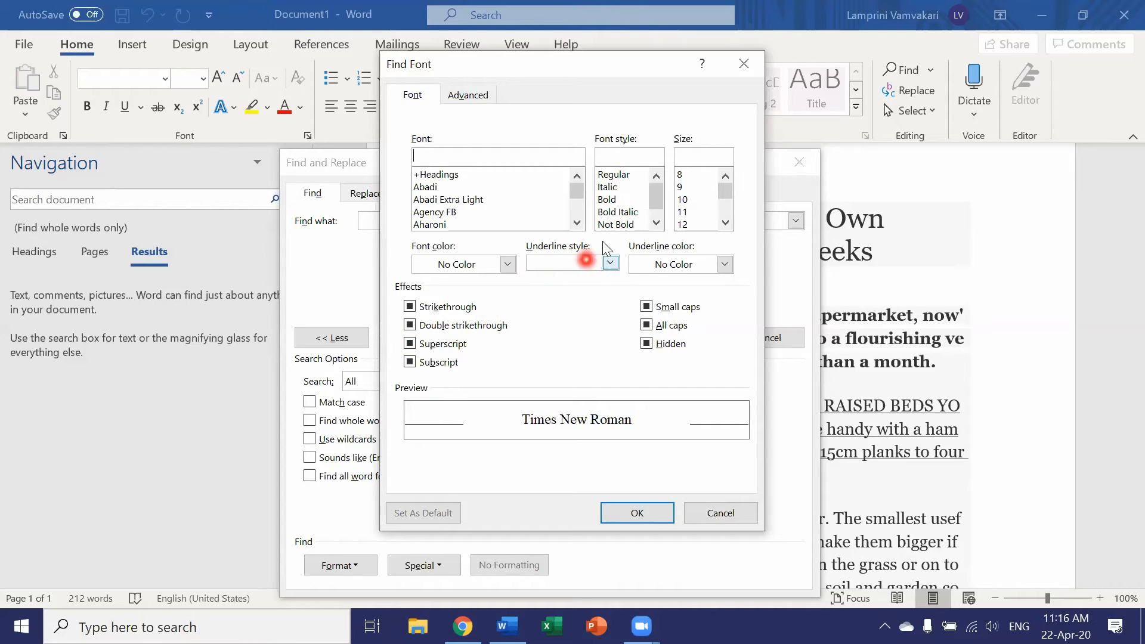
click(608, 200)
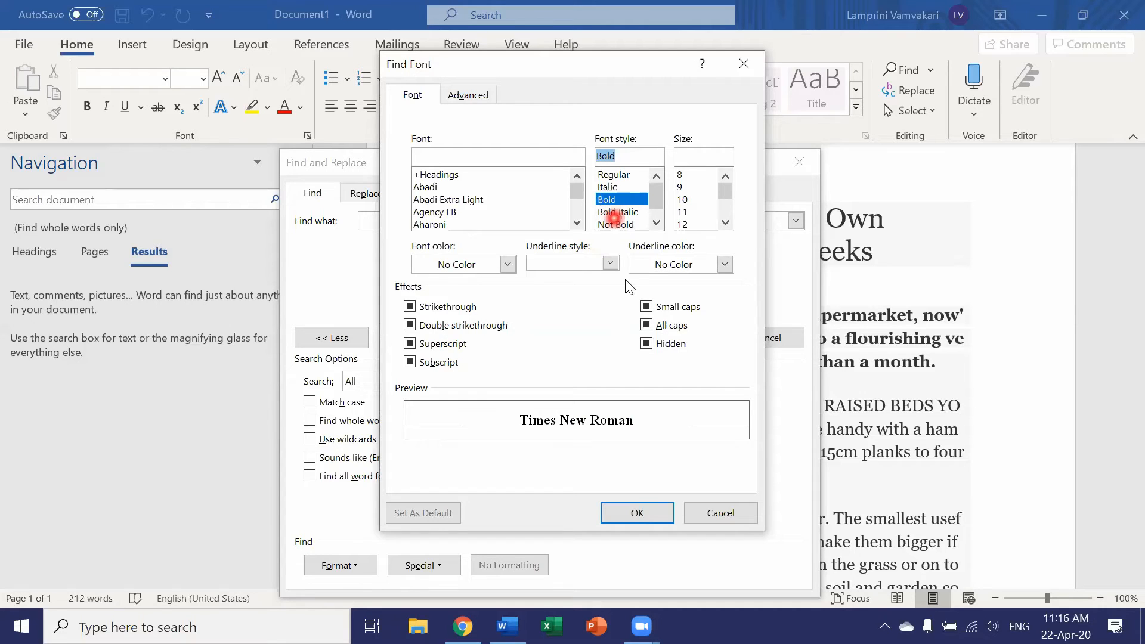
click(634, 513)
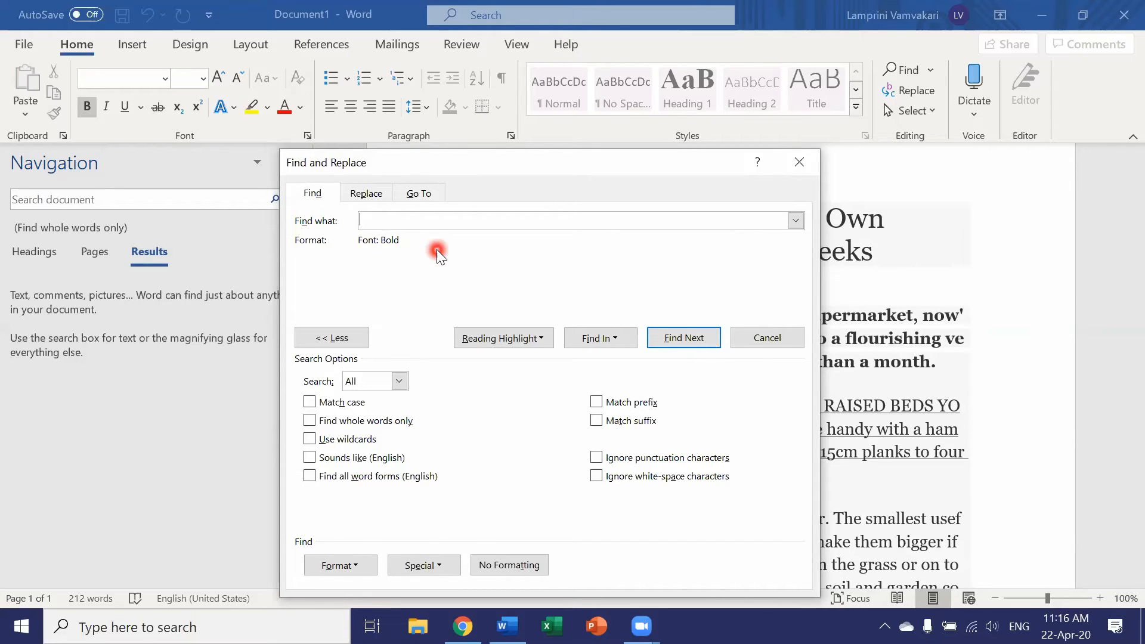
- Find the bold text in the main document and move the dialog aside to examine the match
click(597, 338)
click(603, 360)
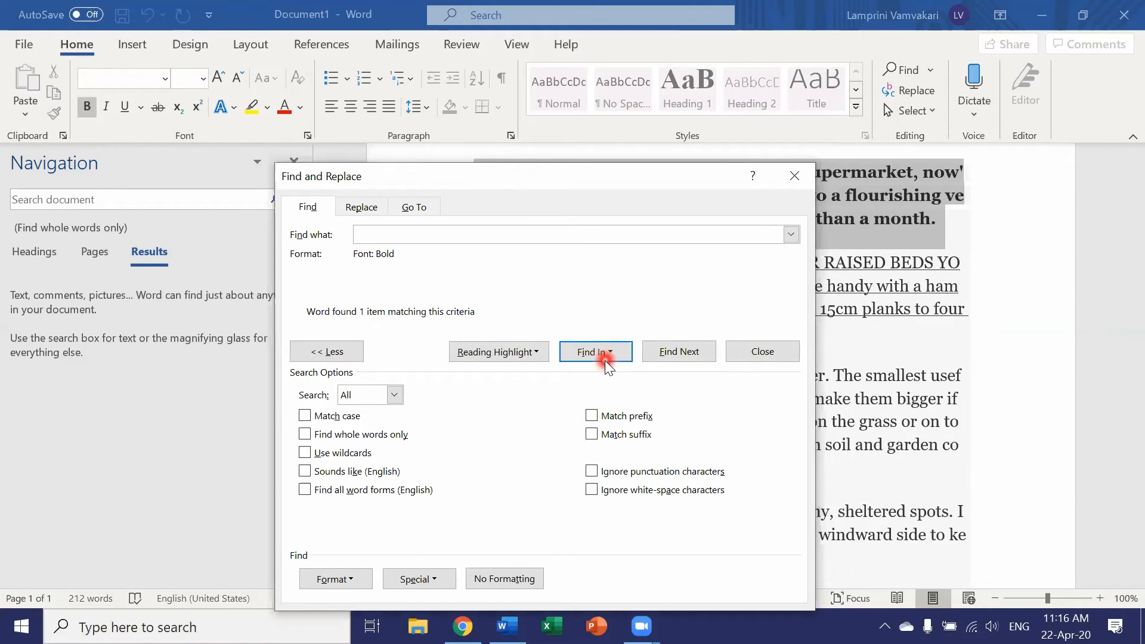
click(622, 182)
drag(621, 175, 214, 138)
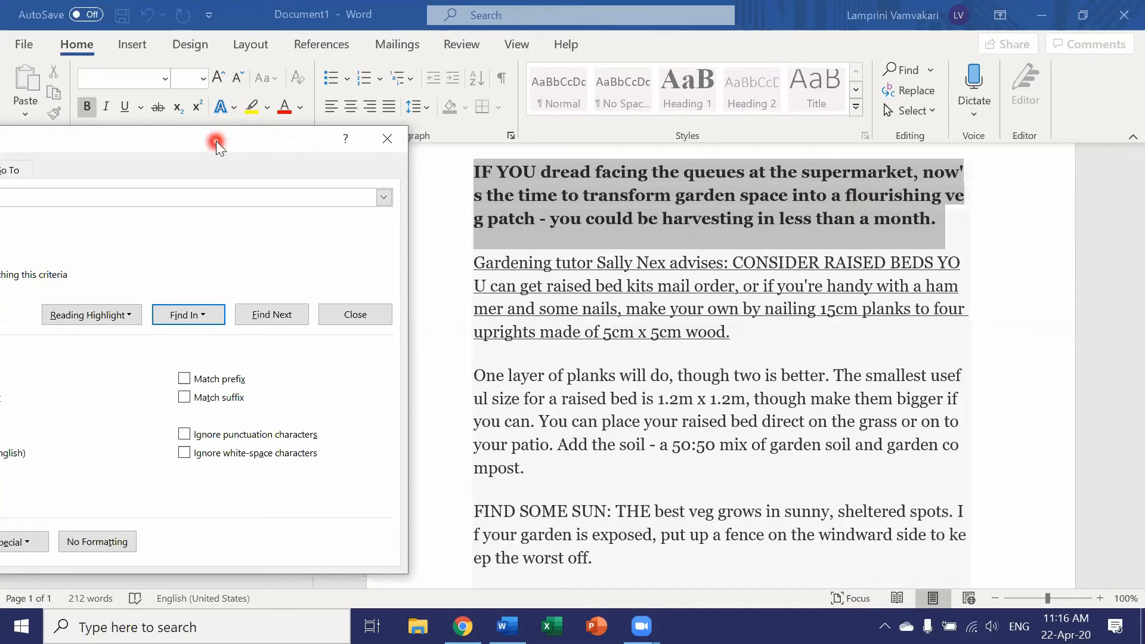
drag(216, 141, 219, 141)
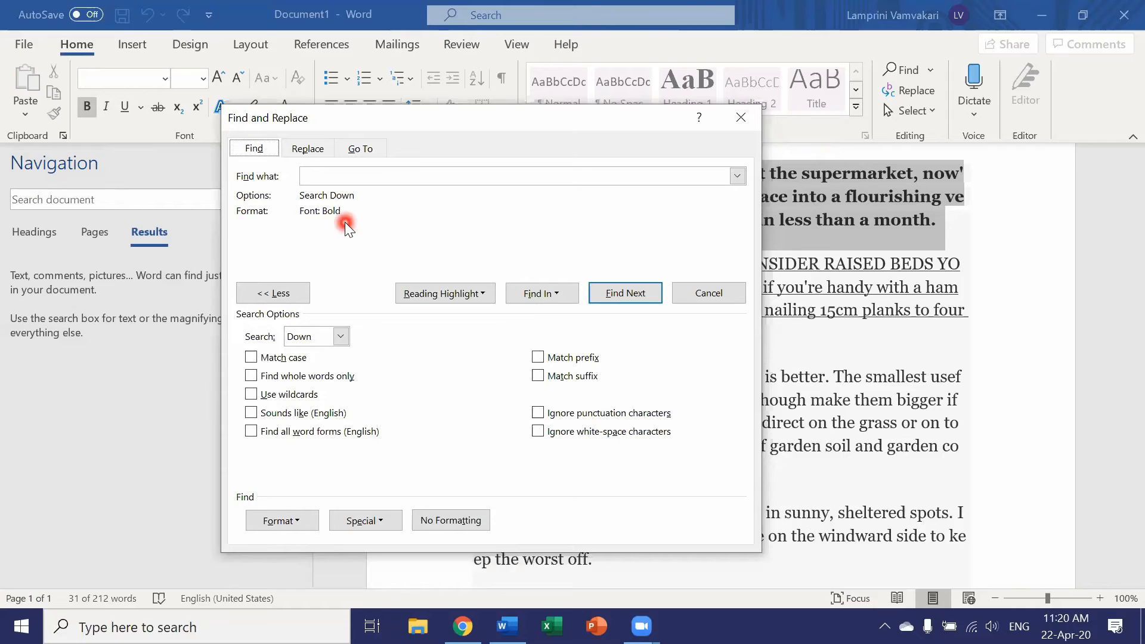
- Set the replacement format to the Bold Italic font style, leaving the replacement text empty
click(307, 149)
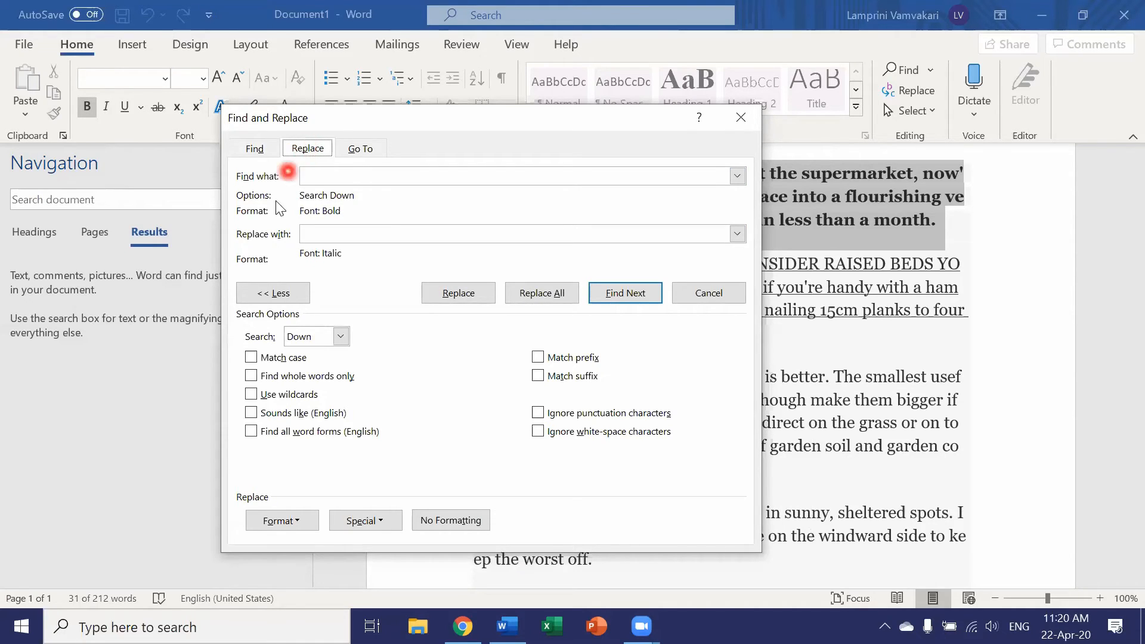
click(333, 234)
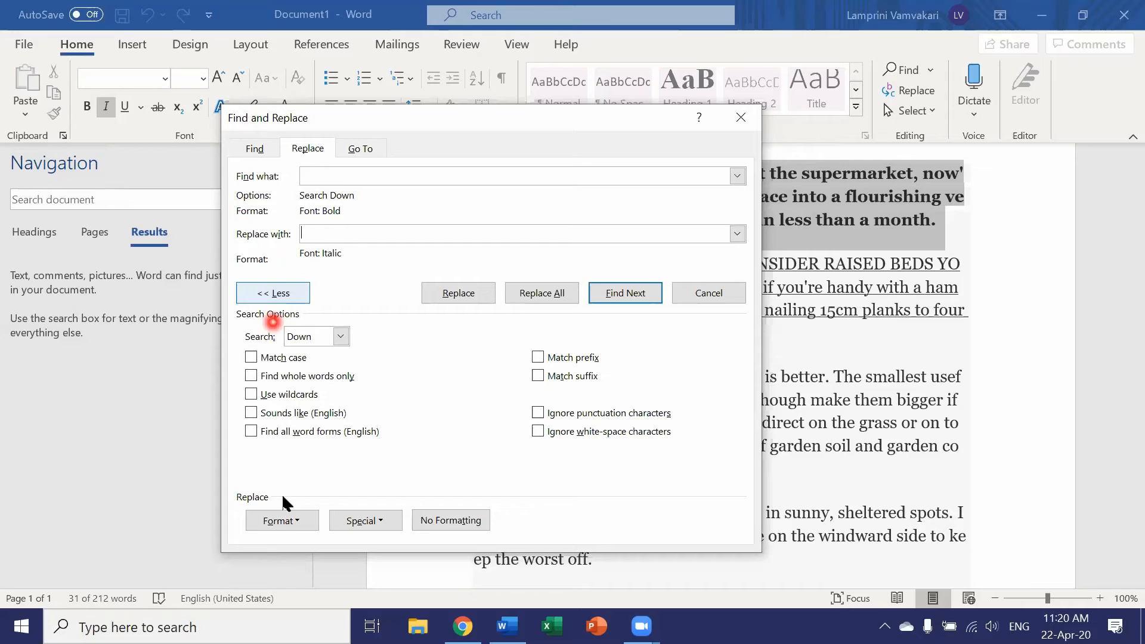
click(285, 521)
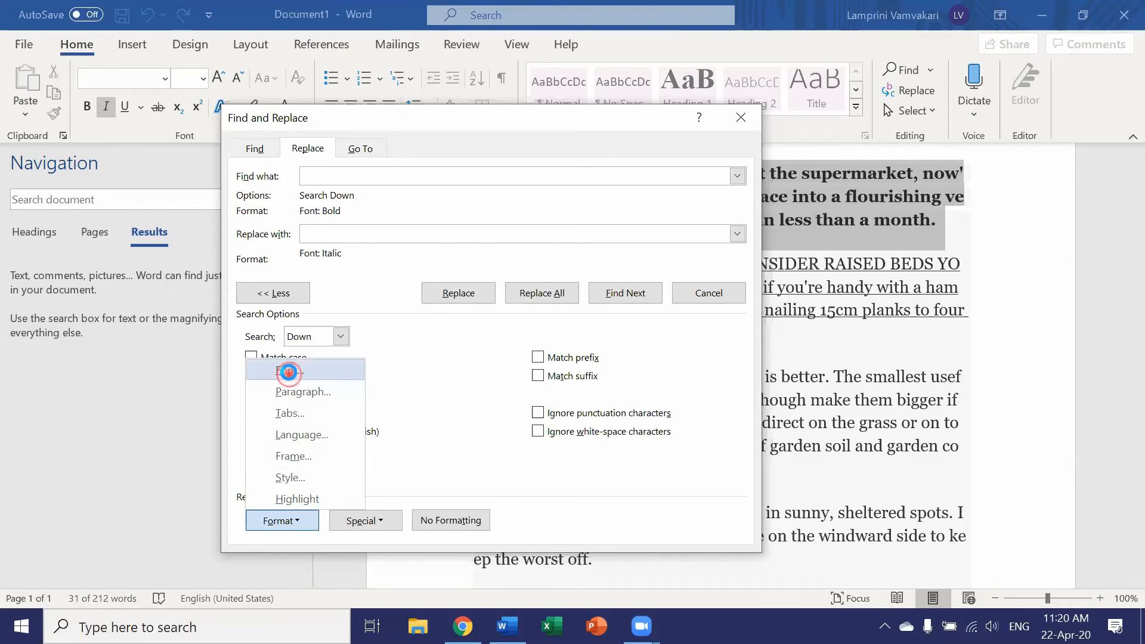
click(289, 372)
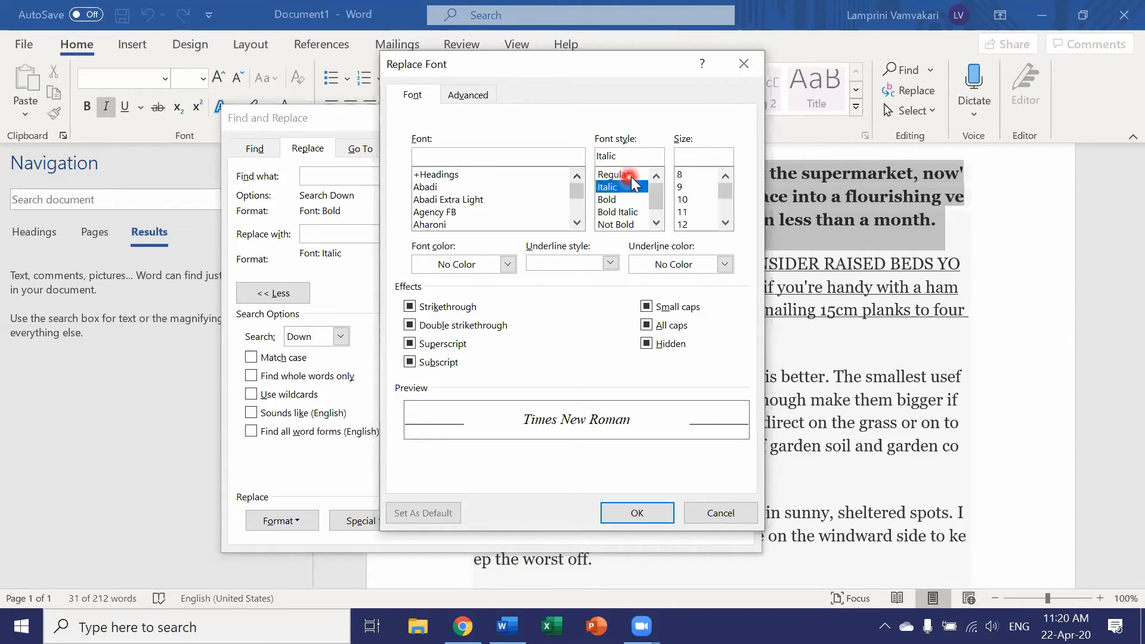
click(624, 212)
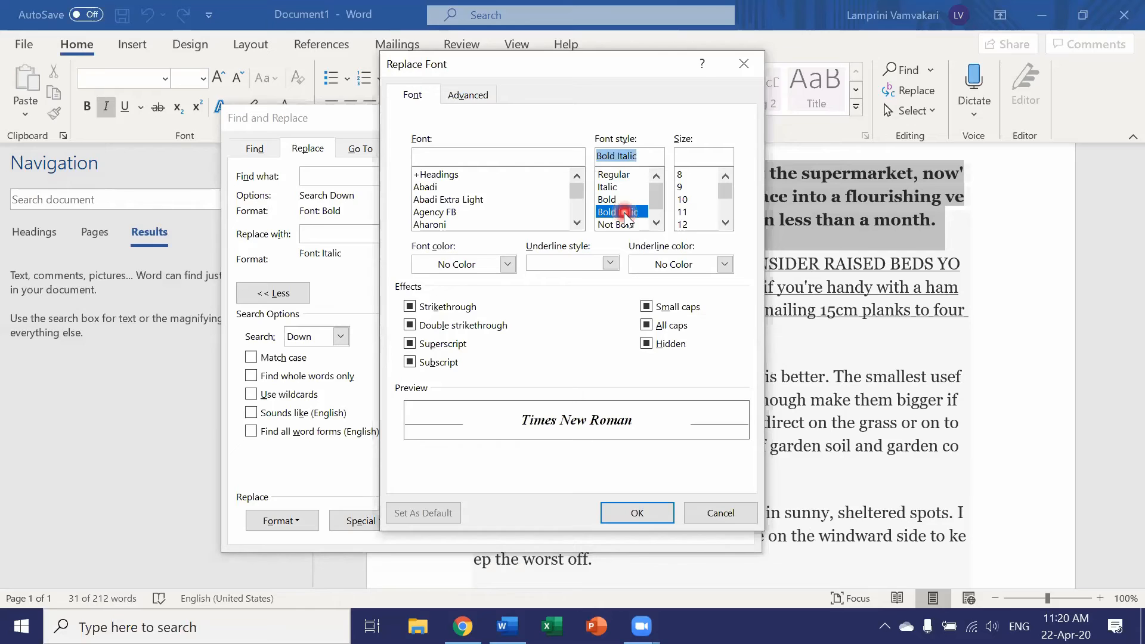
click(616, 516)
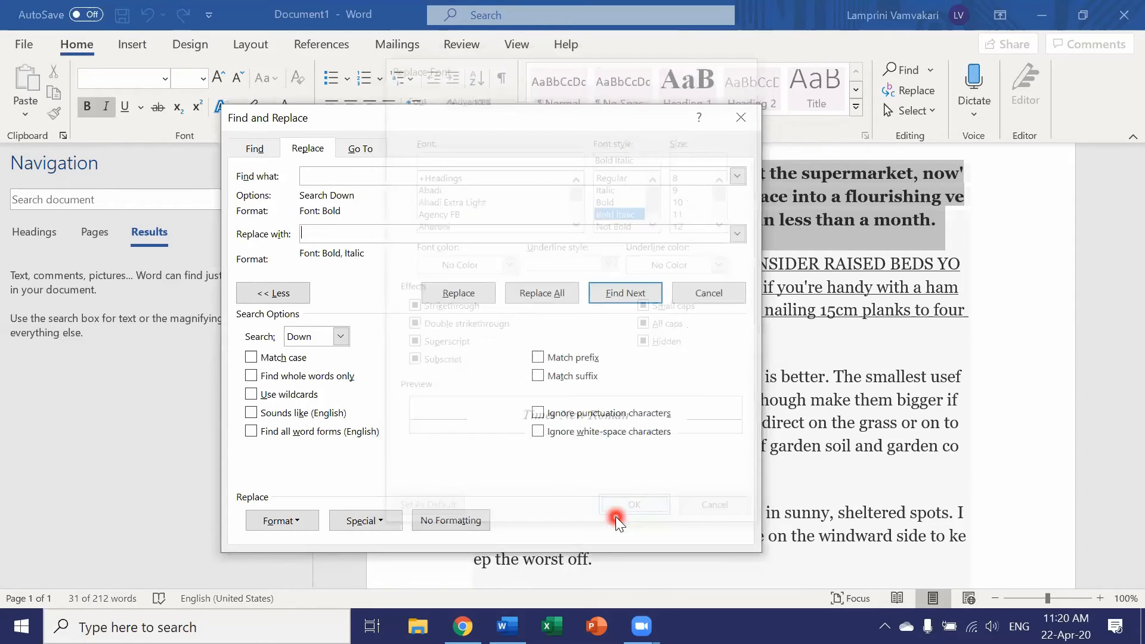
- Replace the found bold paragraph's formatting, decline searching from the beginning, and close Find and Replace after viewing the text
click(458, 295)
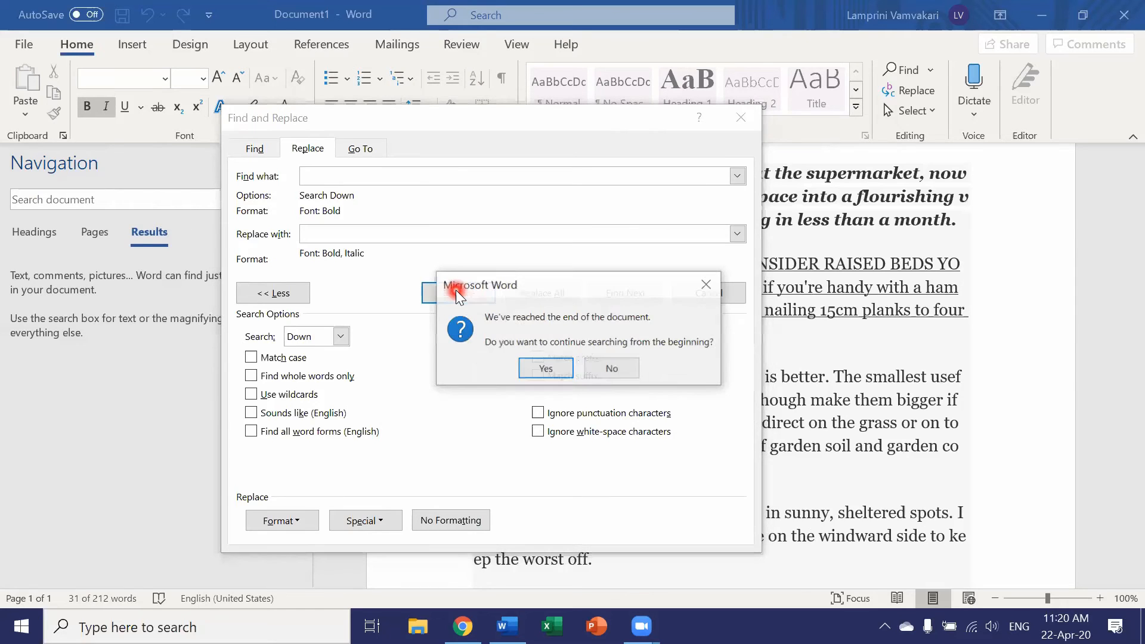
click(612, 369)
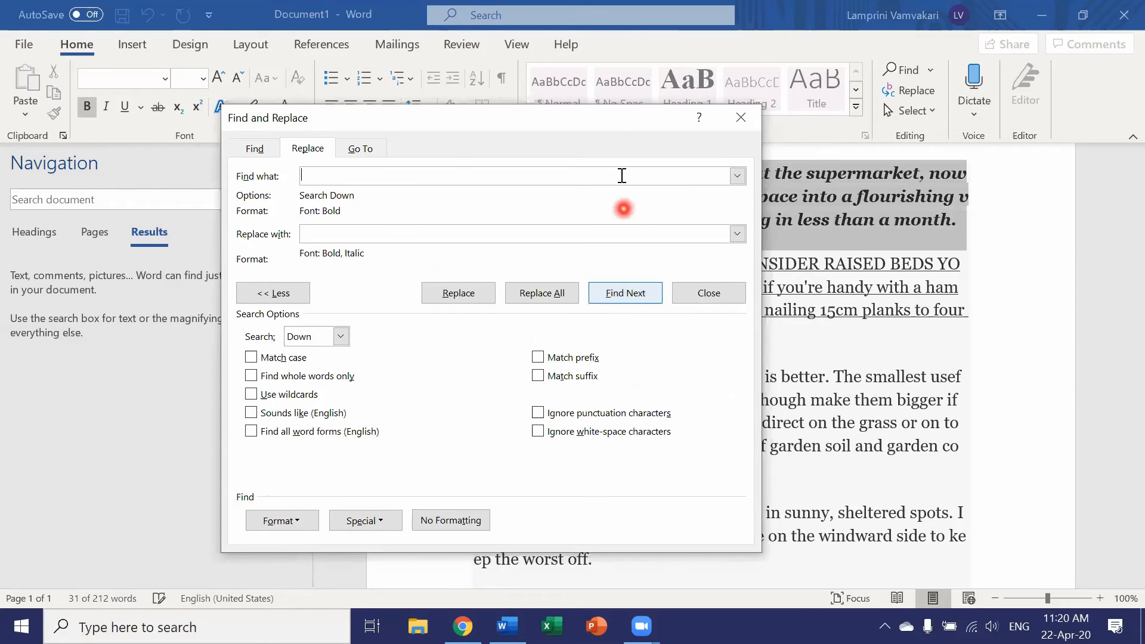
drag(612, 122, 456, 316)
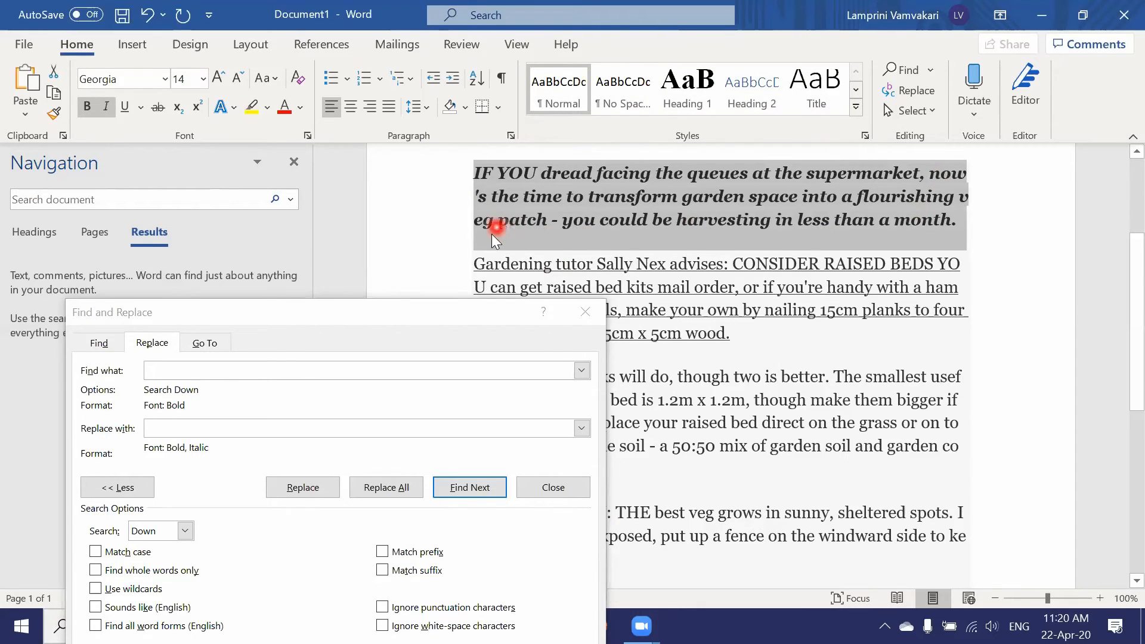
click(598, 316)
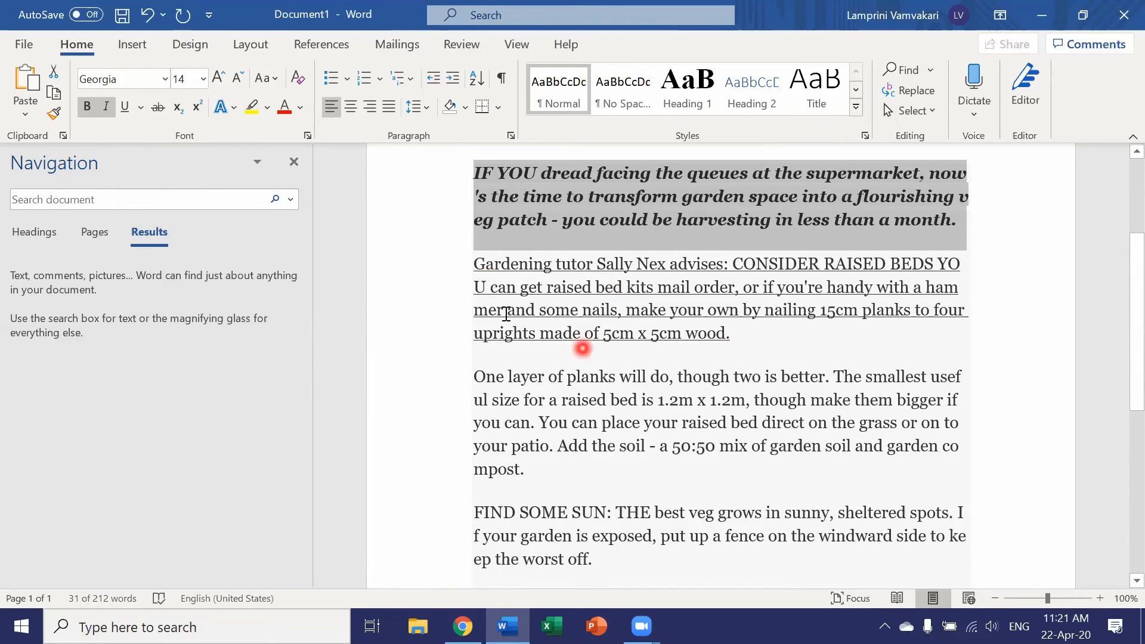
- Reopen Find and Replace from the Navigation search options and switch to Find with empty search text
click(291, 201)
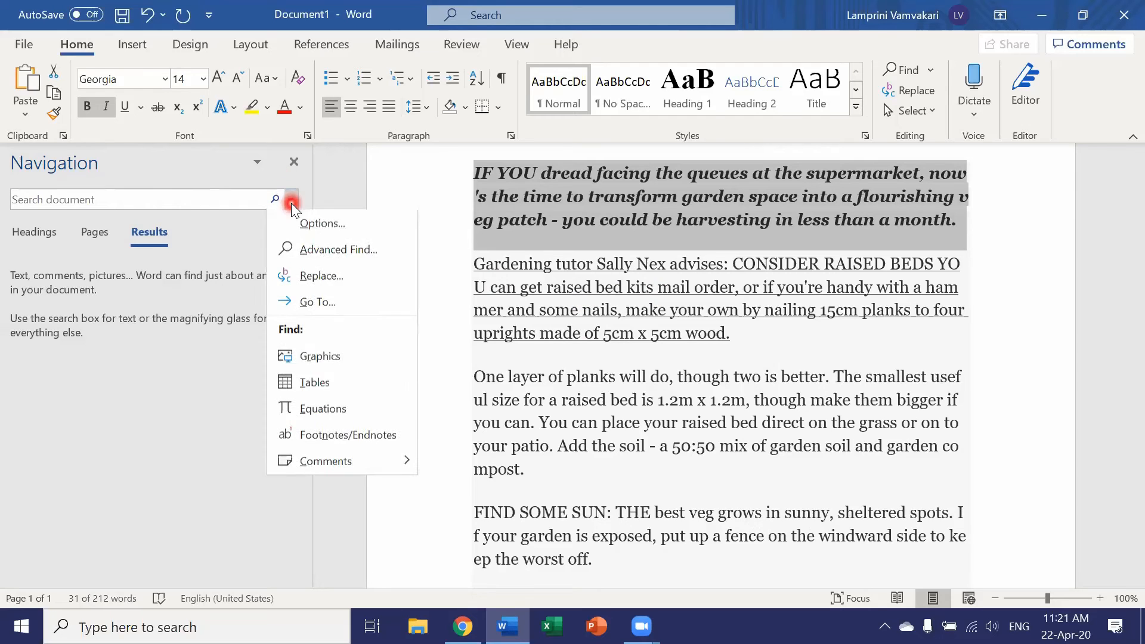
click(315, 274)
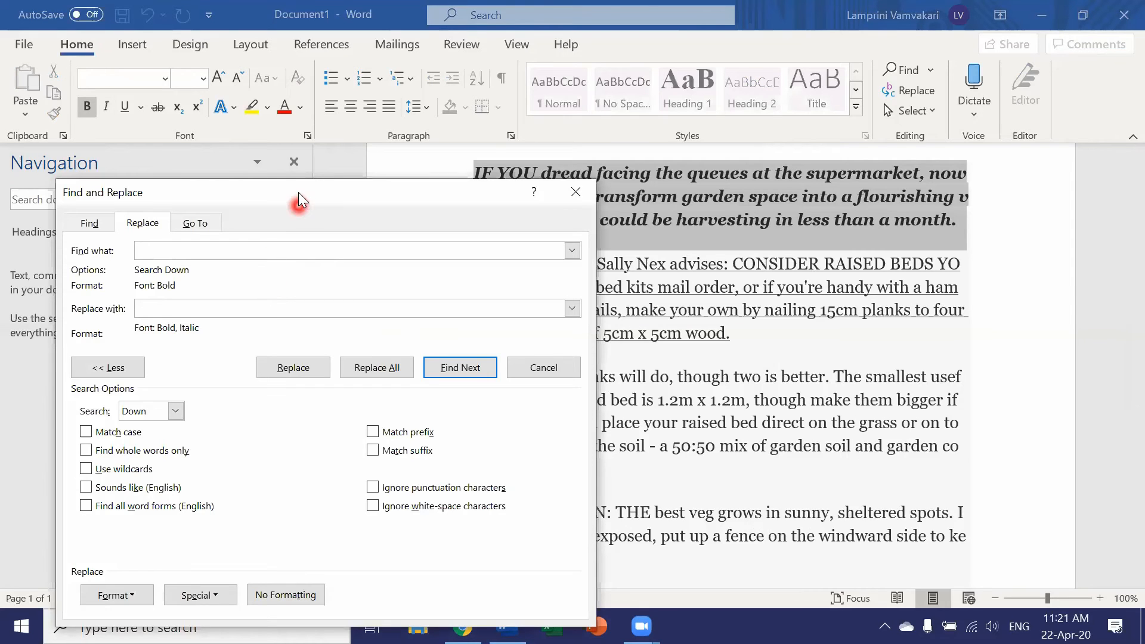
drag(301, 192, 446, 138)
click(235, 168)
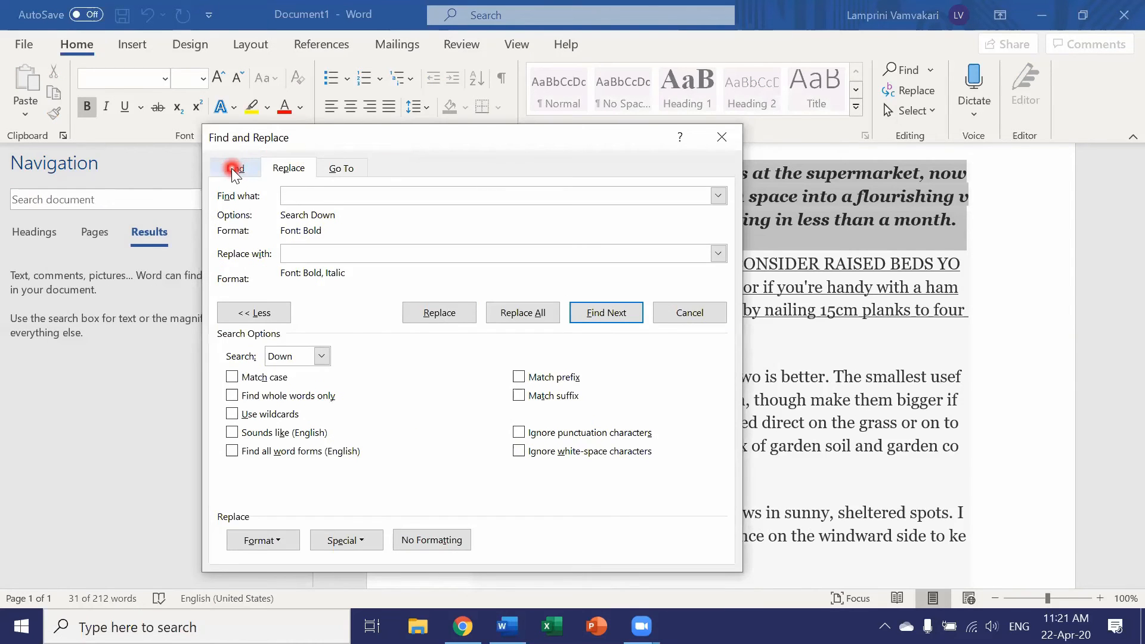
click(300, 195)
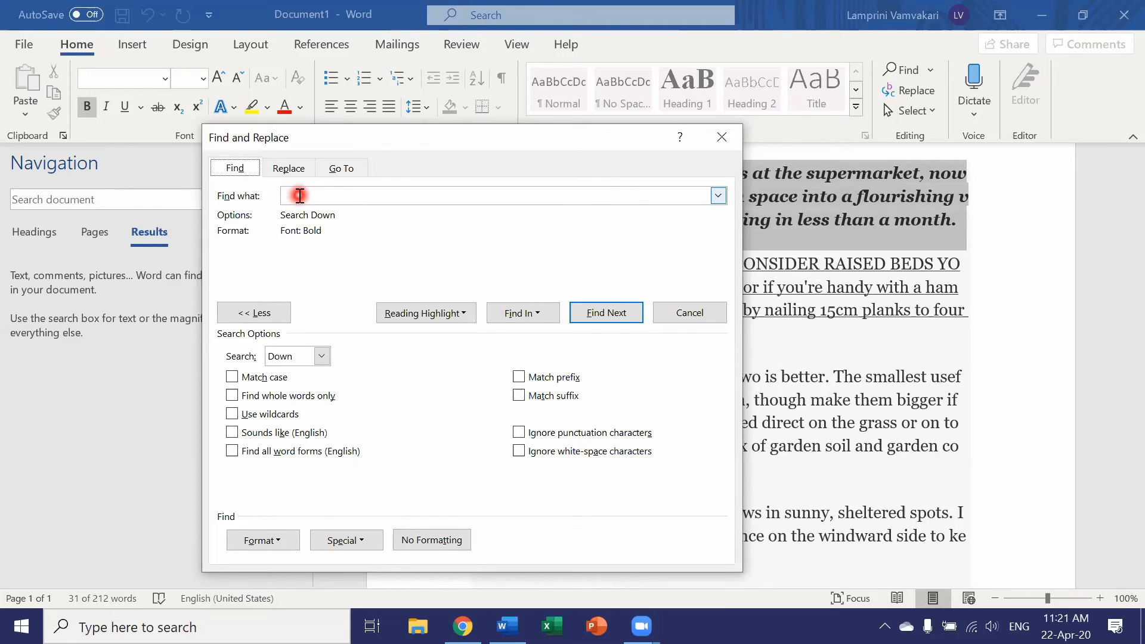
- Set the search format to the Regular font style with a single-line underline
click(278, 540)
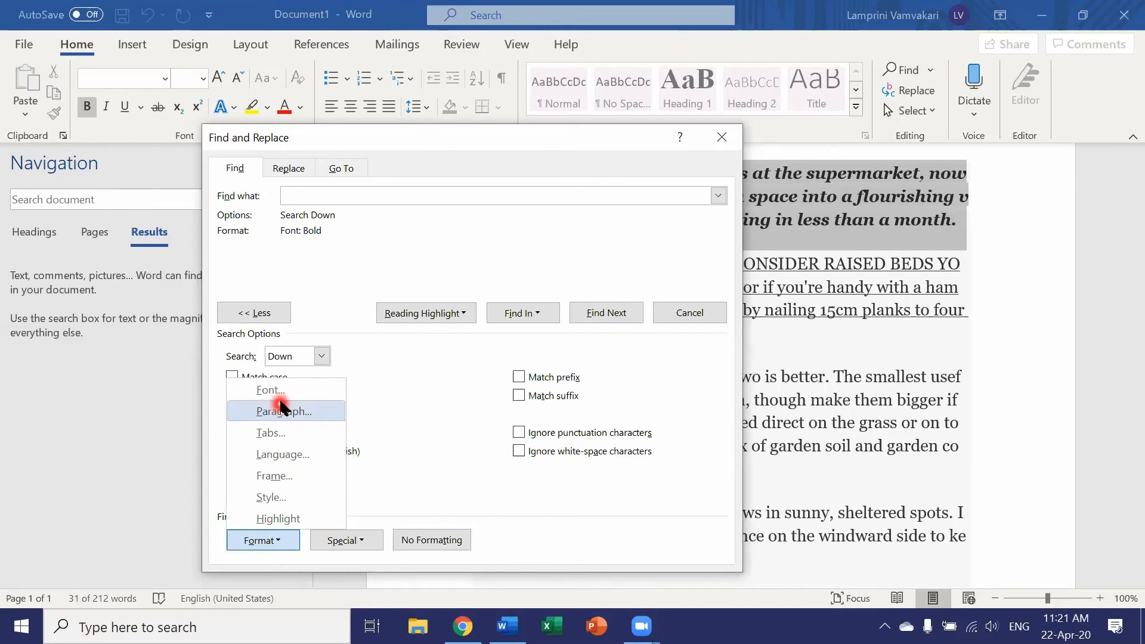
click(269, 391)
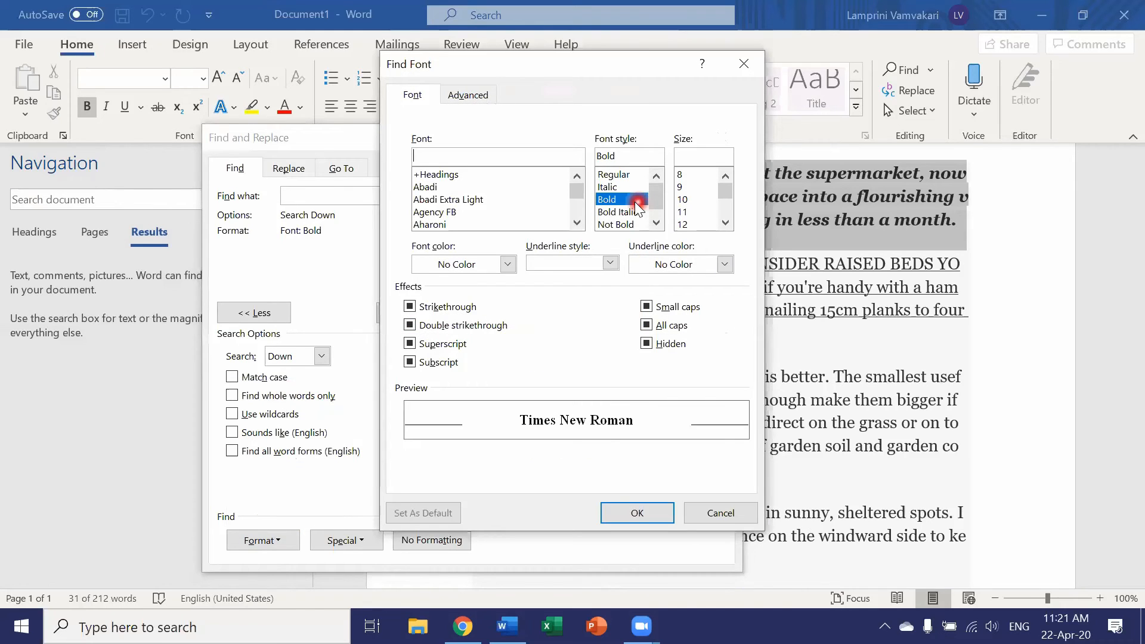
scroll(636, 206, down, 1)
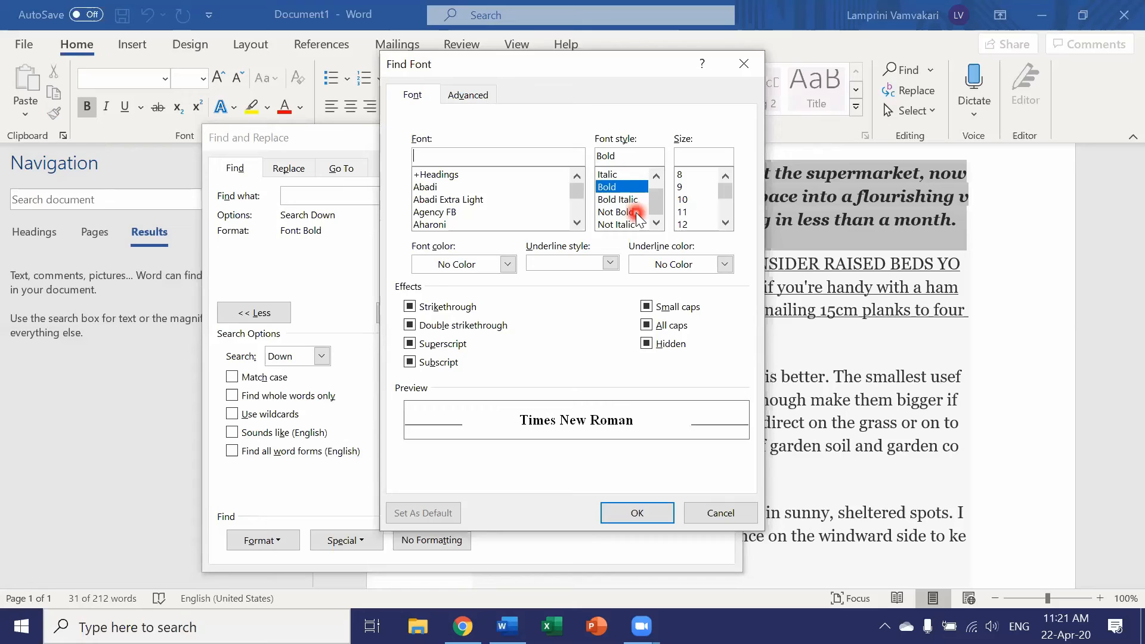
scroll(635, 208, up, 1)
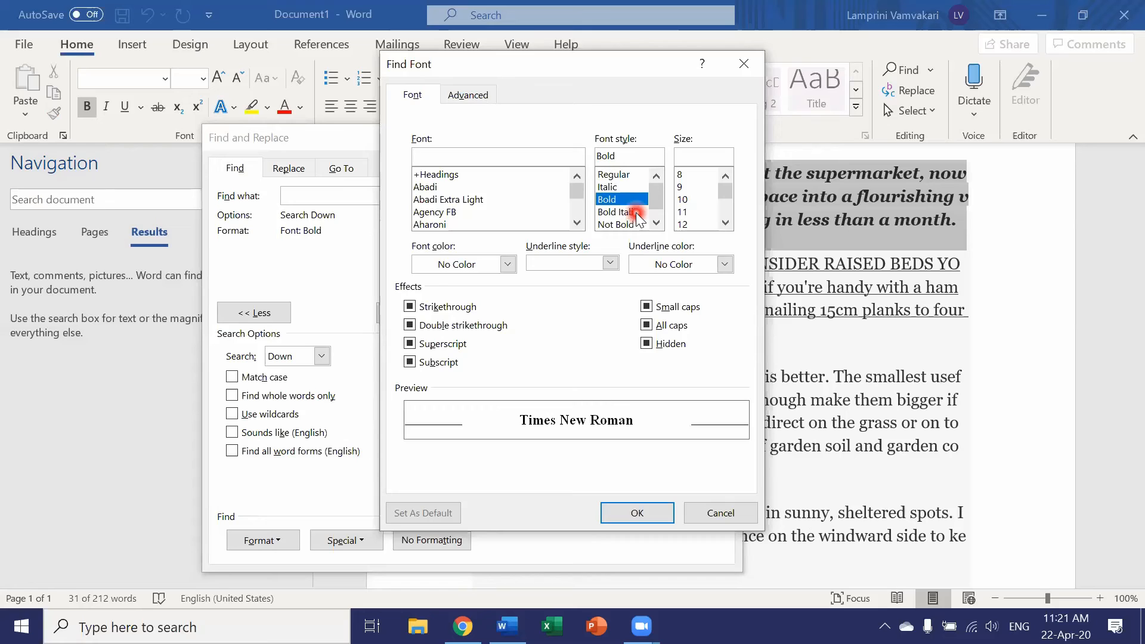
click(609, 263)
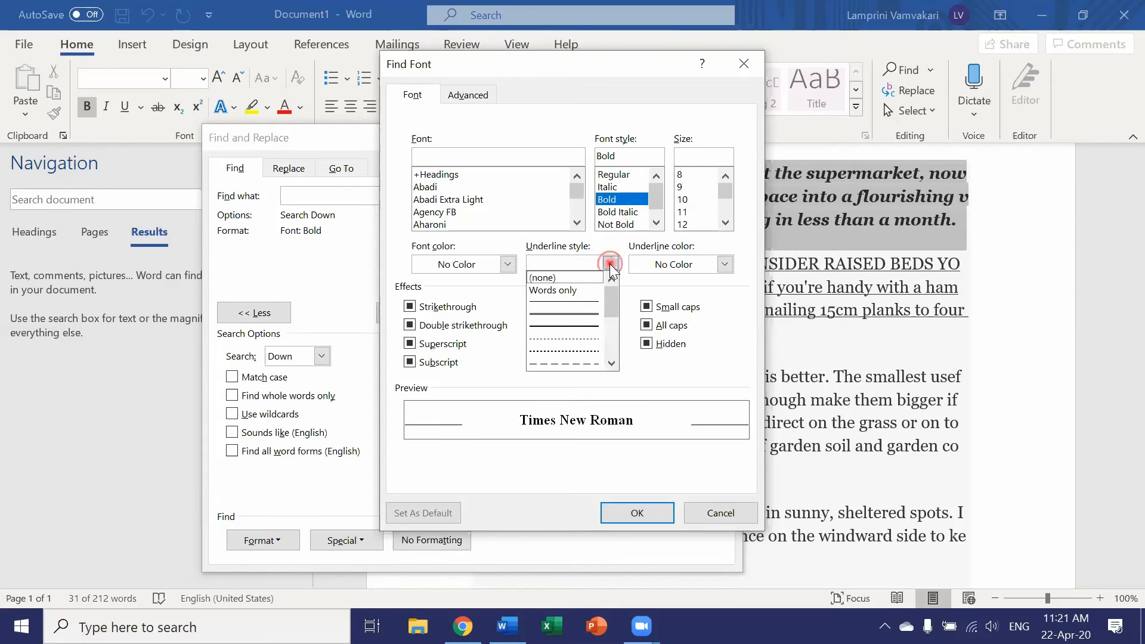
click(573, 302)
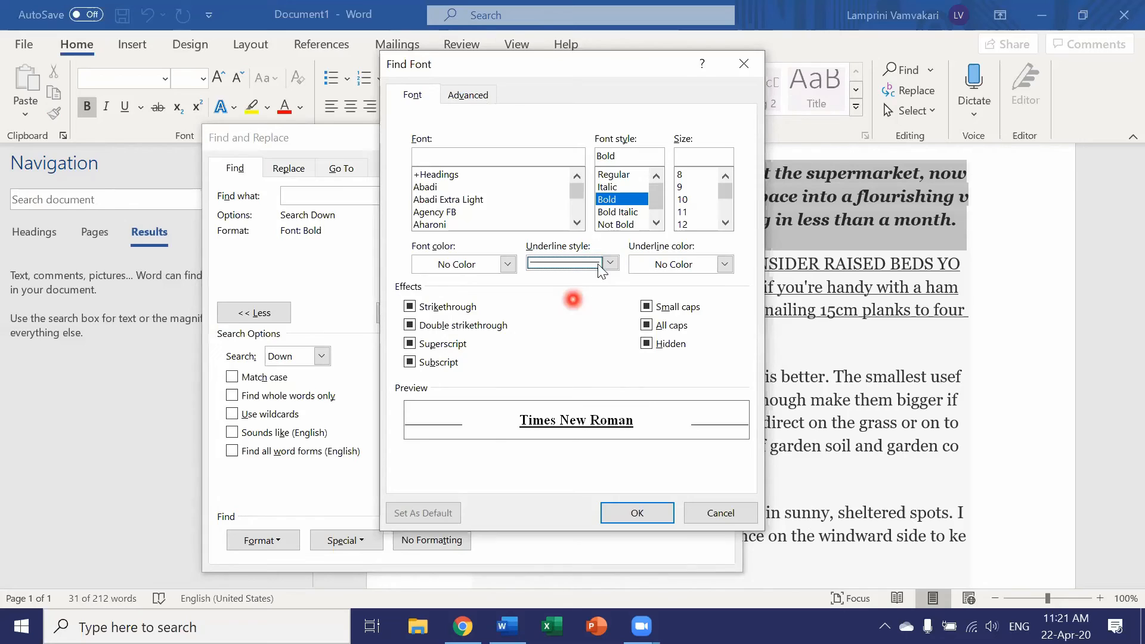
click(623, 174)
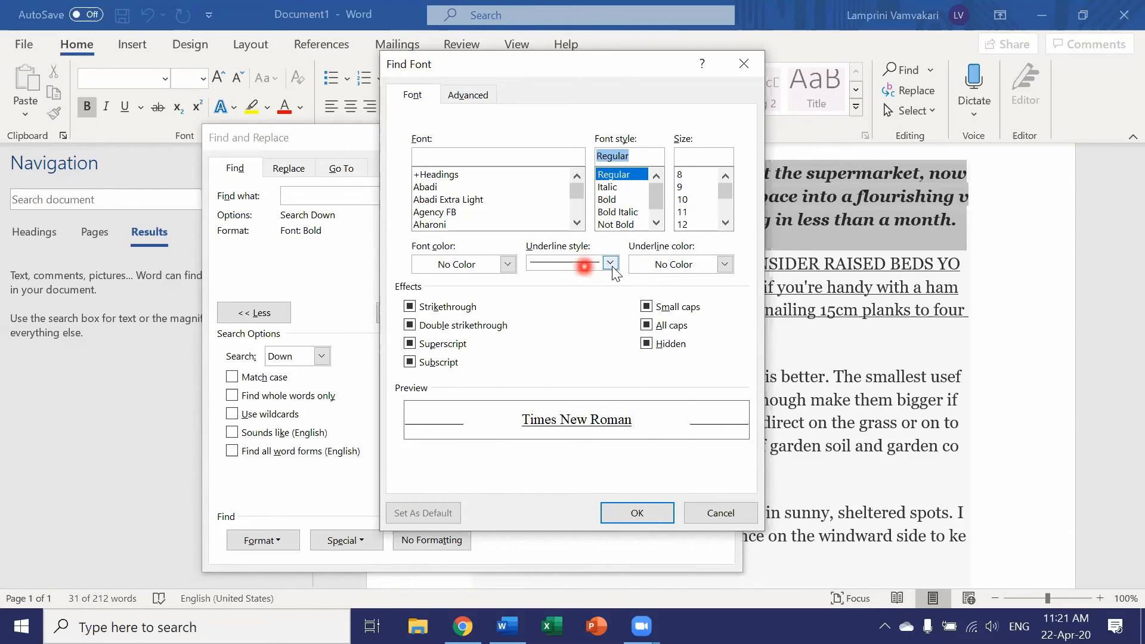
click(644, 512)
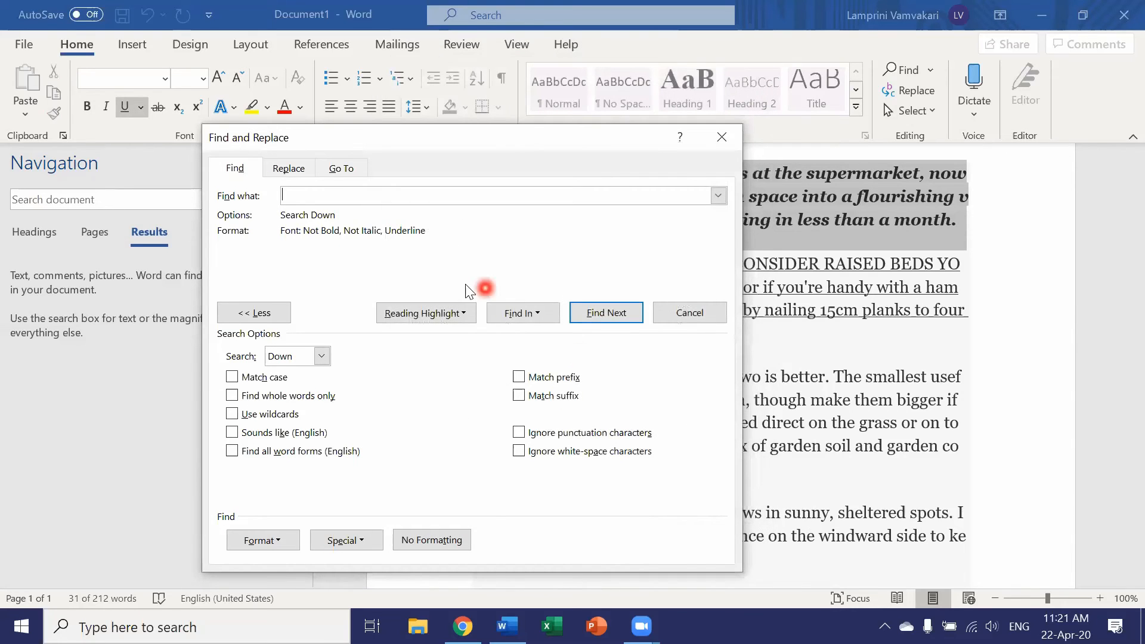
- Find the underlined text in the main document and move the dialog to examine the match
click(507, 315)
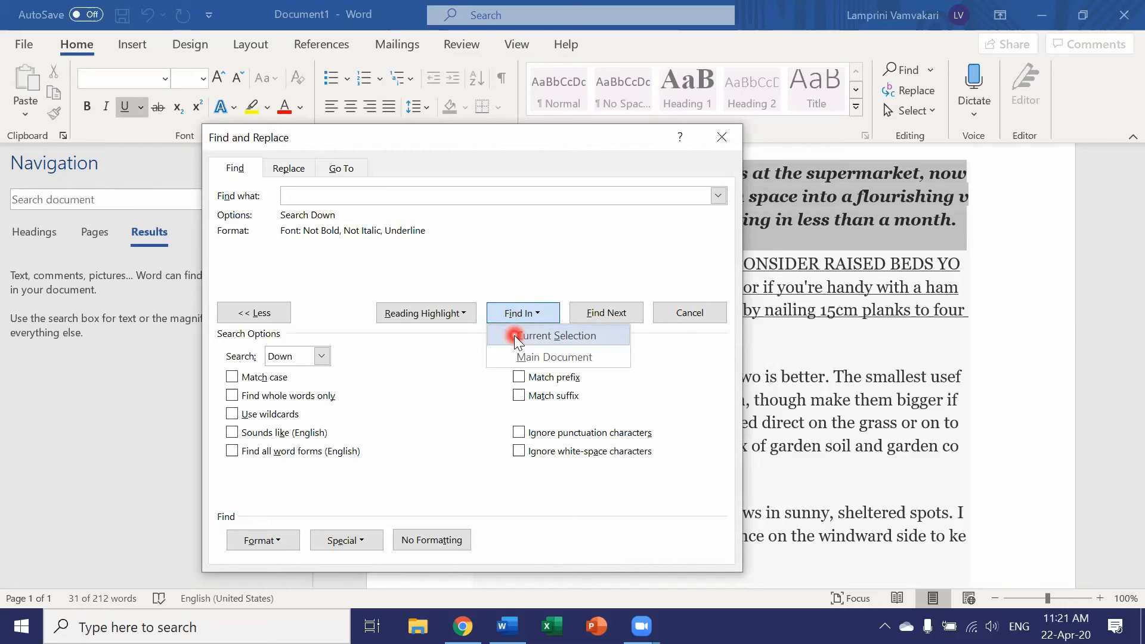
click(516, 356)
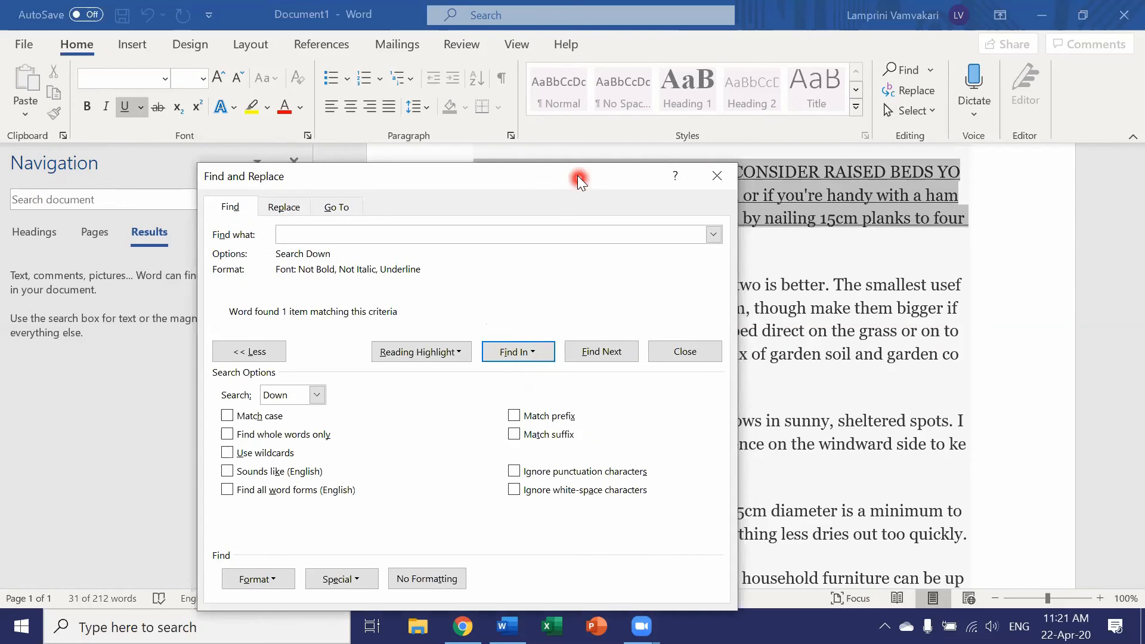
drag(572, 178, 305, 166)
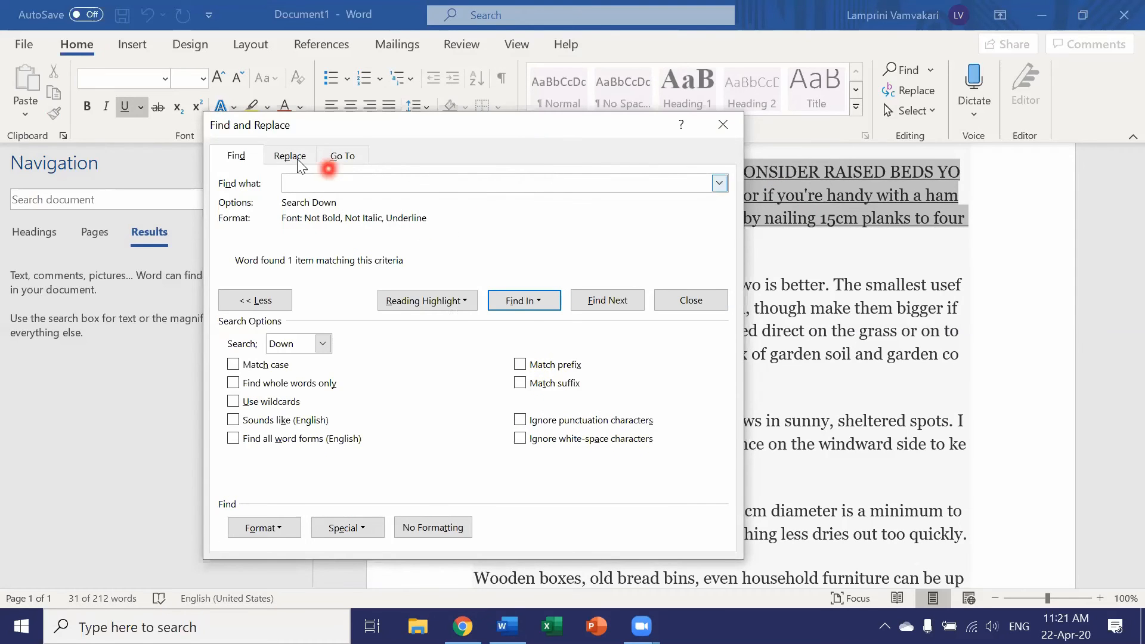
- Set the replacement format to the Regular font style with the underline style (none)
click(292, 157)
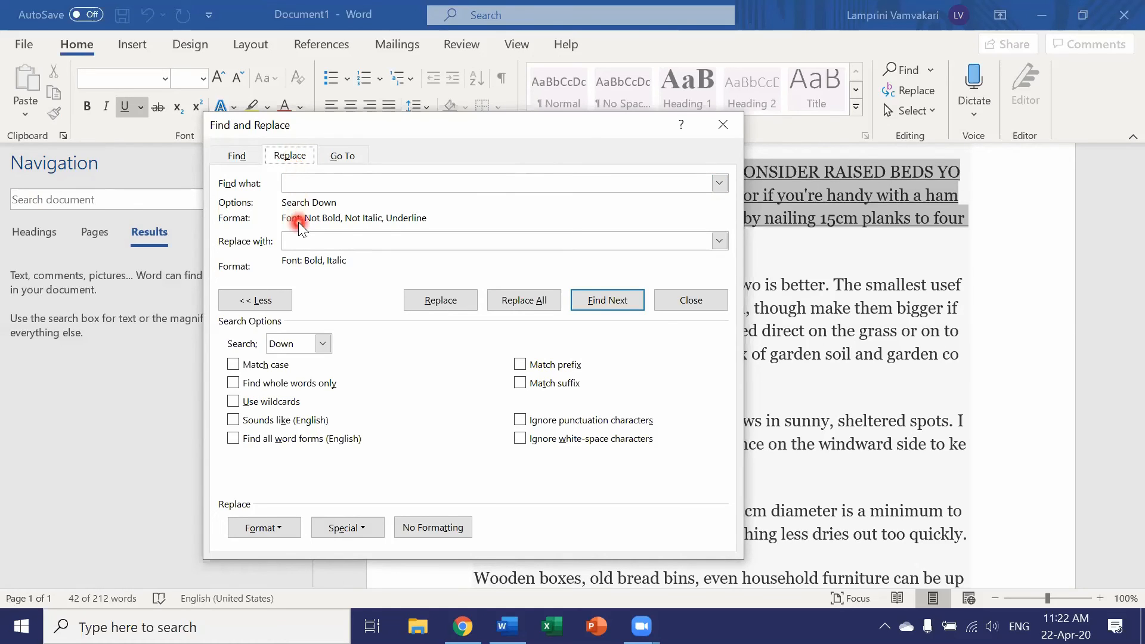
click(300, 247)
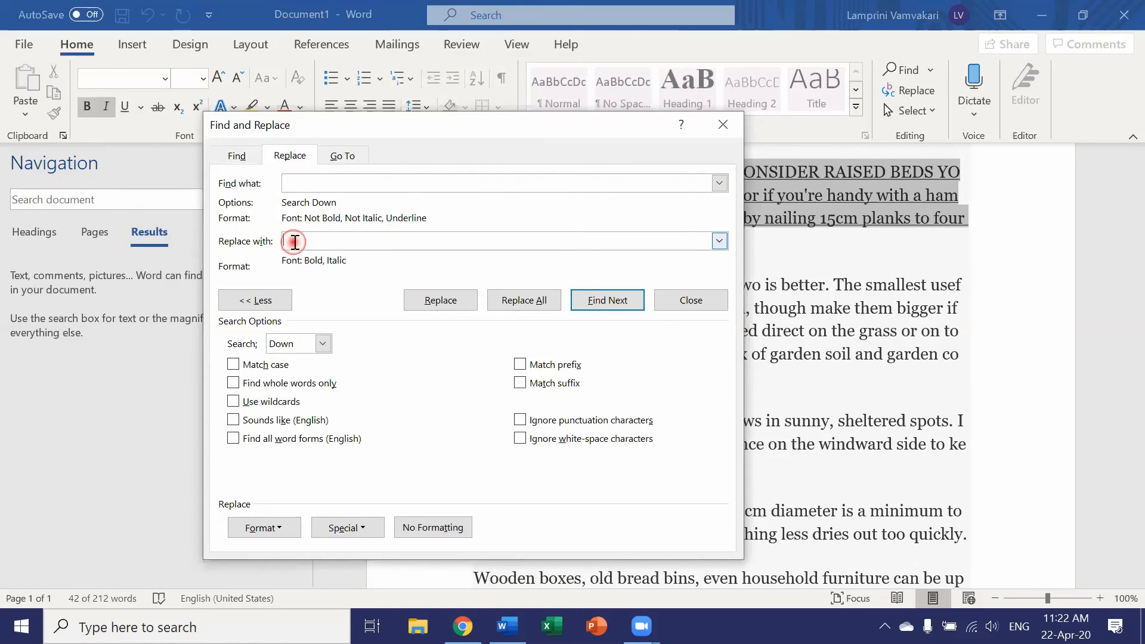
click(269, 529)
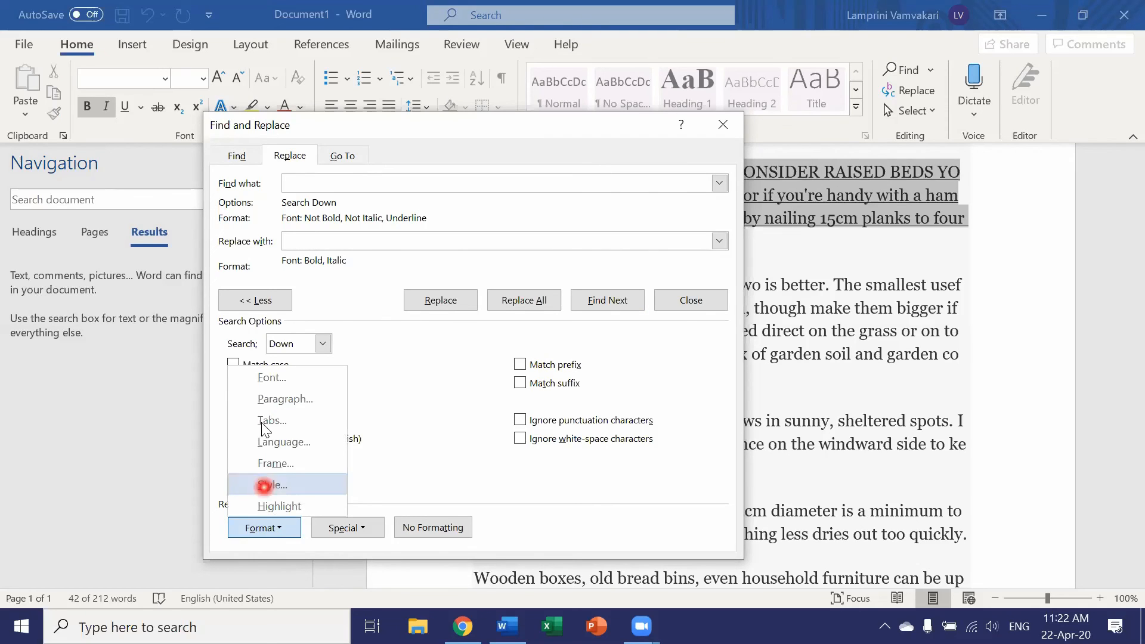
click(270, 379)
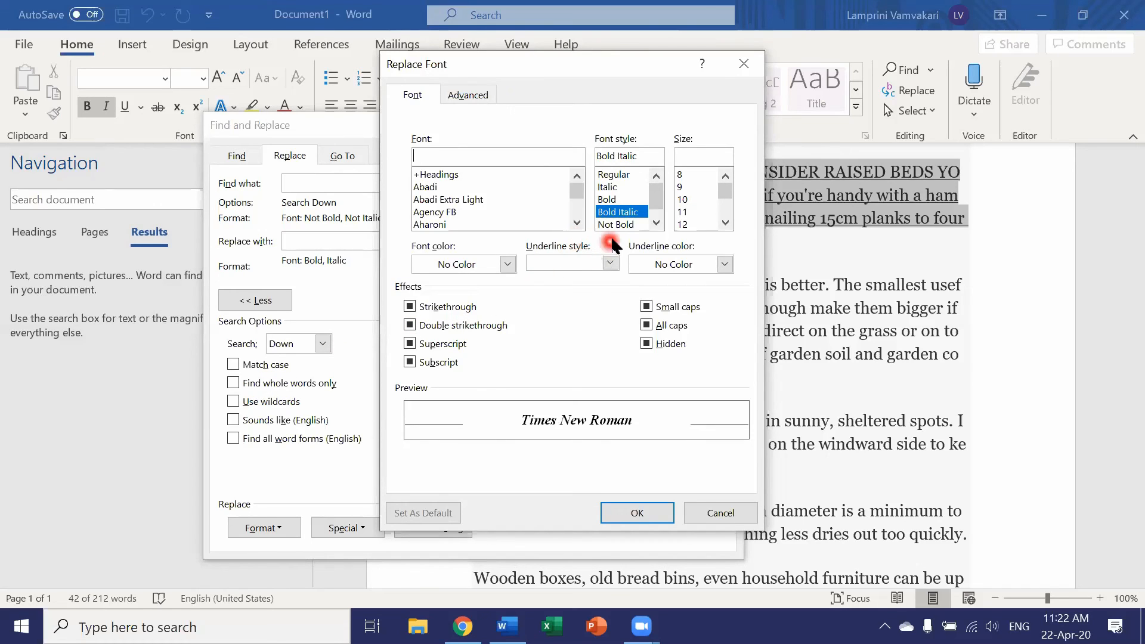
click(615, 175)
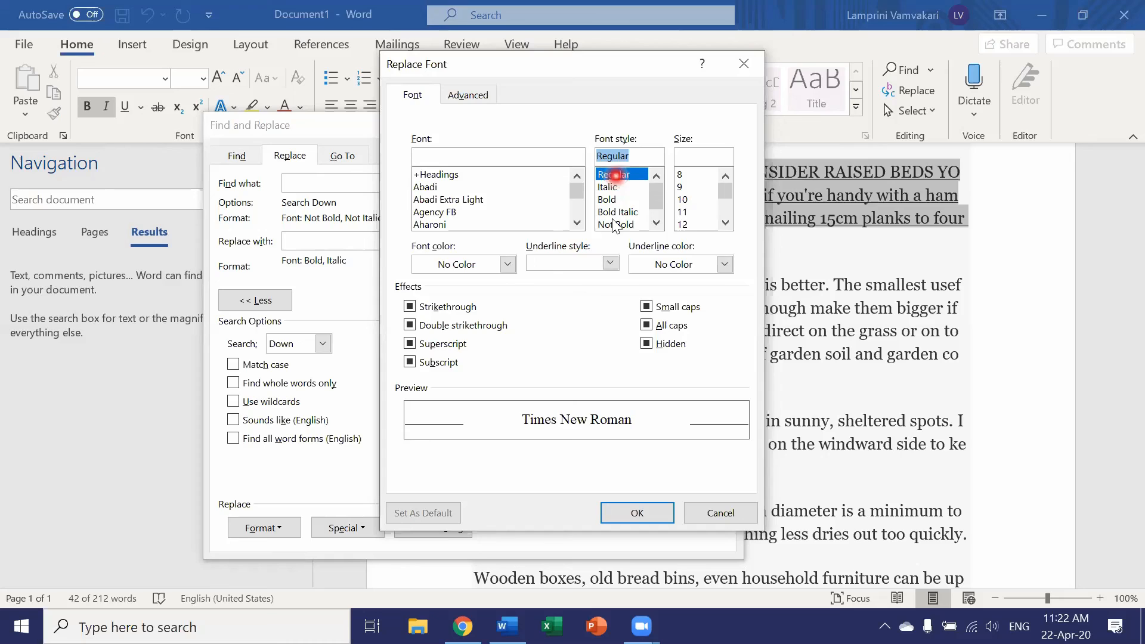
click(604, 264)
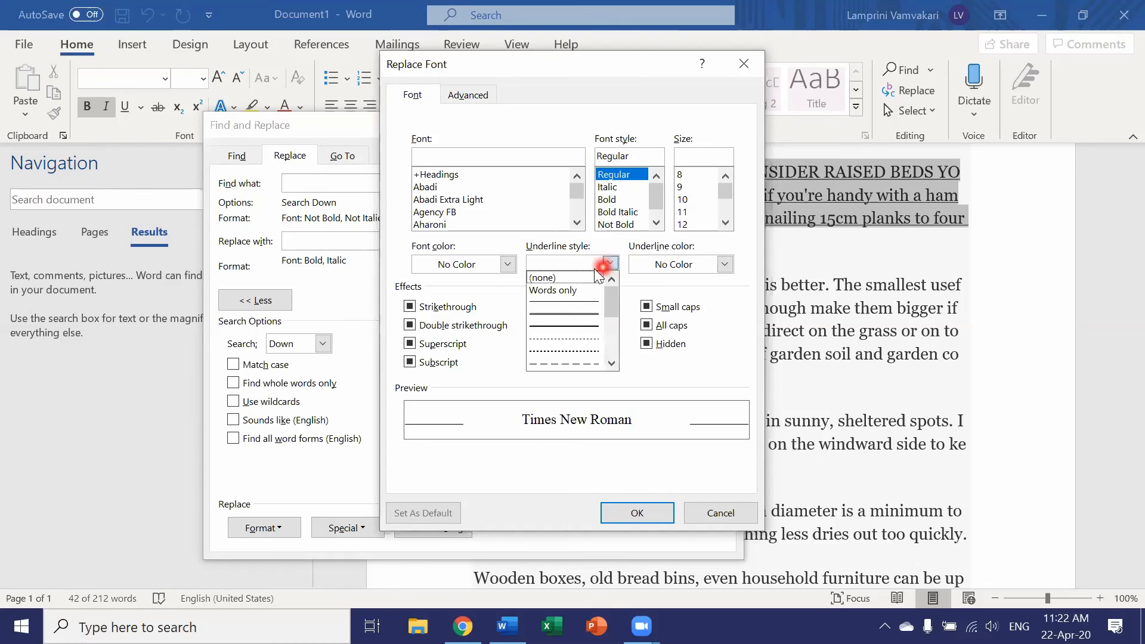
click(561, 278)
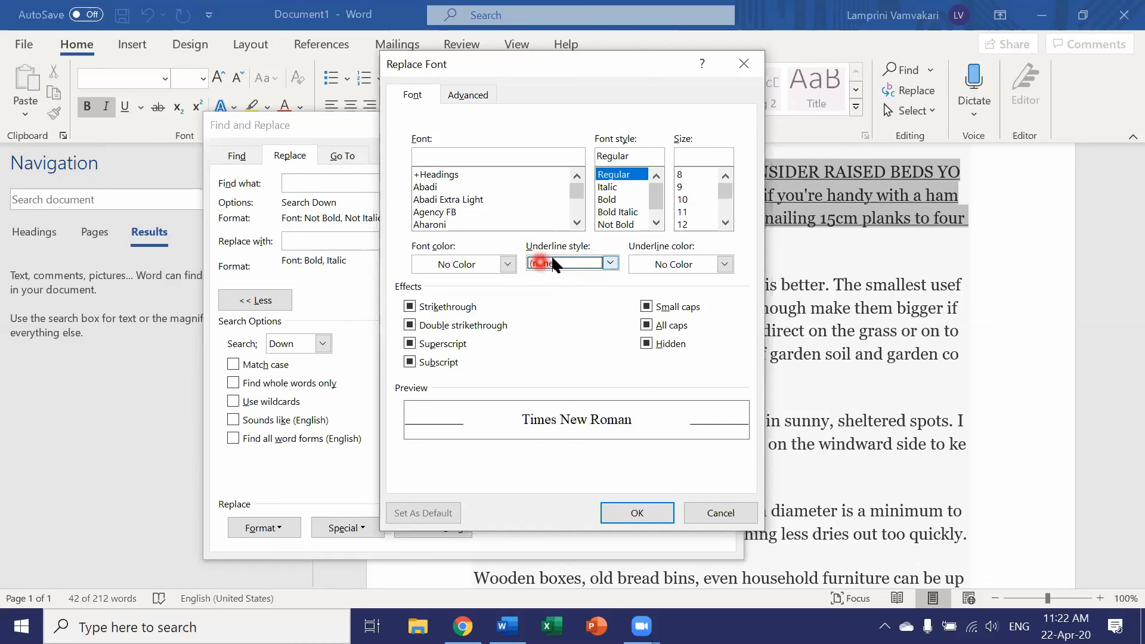
click(624, 517)
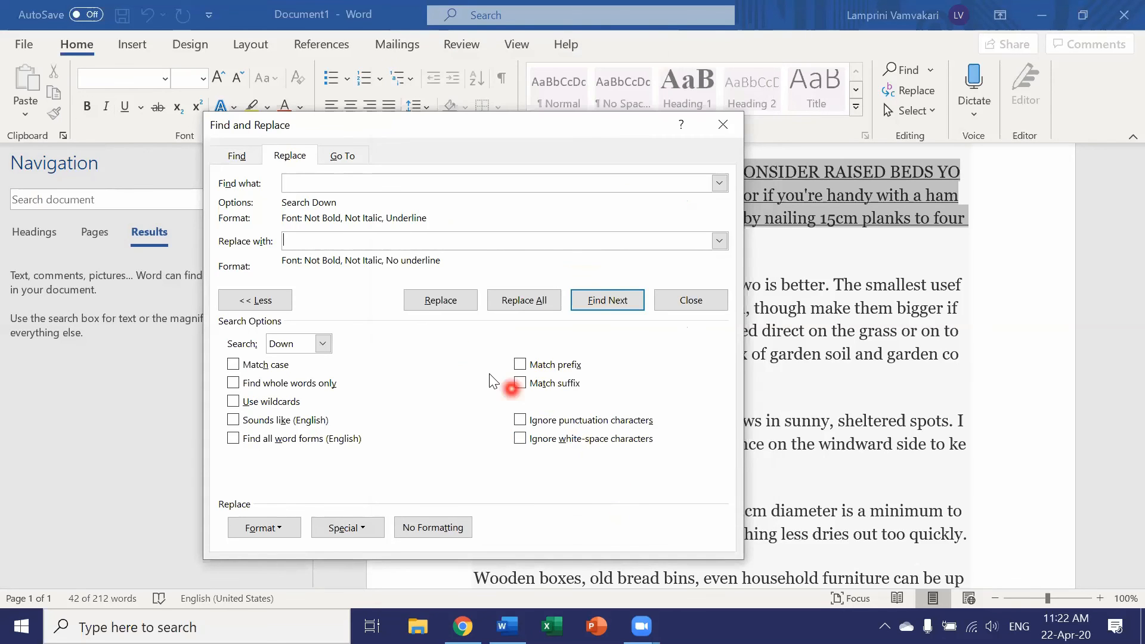
- Replace the found underlined paragraph's formatting, decline searching from the beginning, and move the dialog aside to check the text
click(441, 300)
click(597, 367)
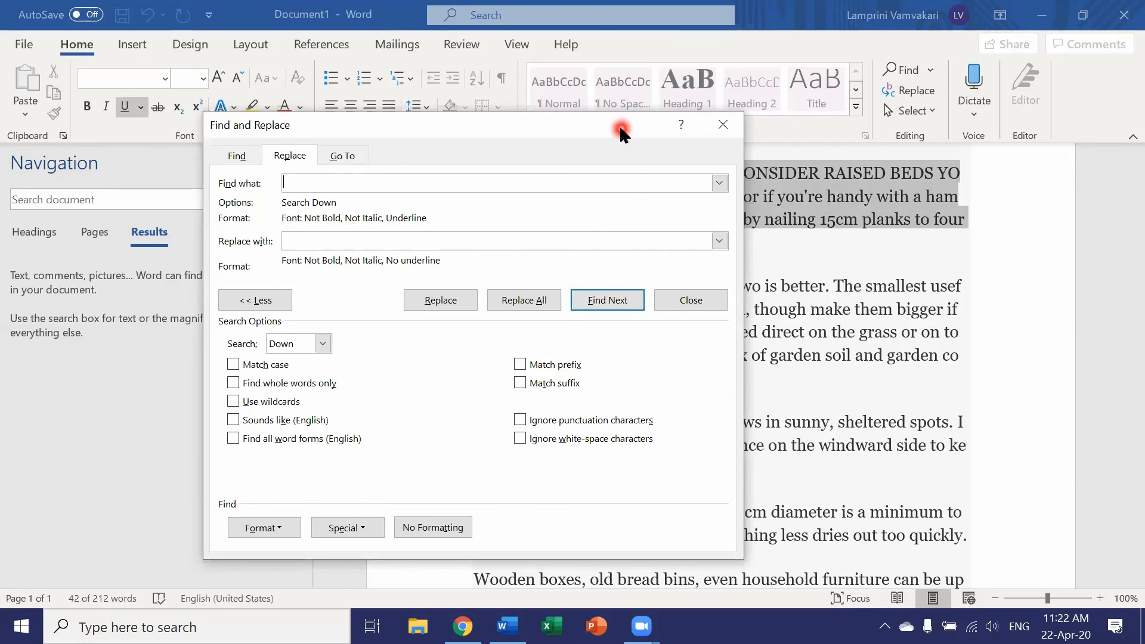
drag(620, 132, 568, 347)
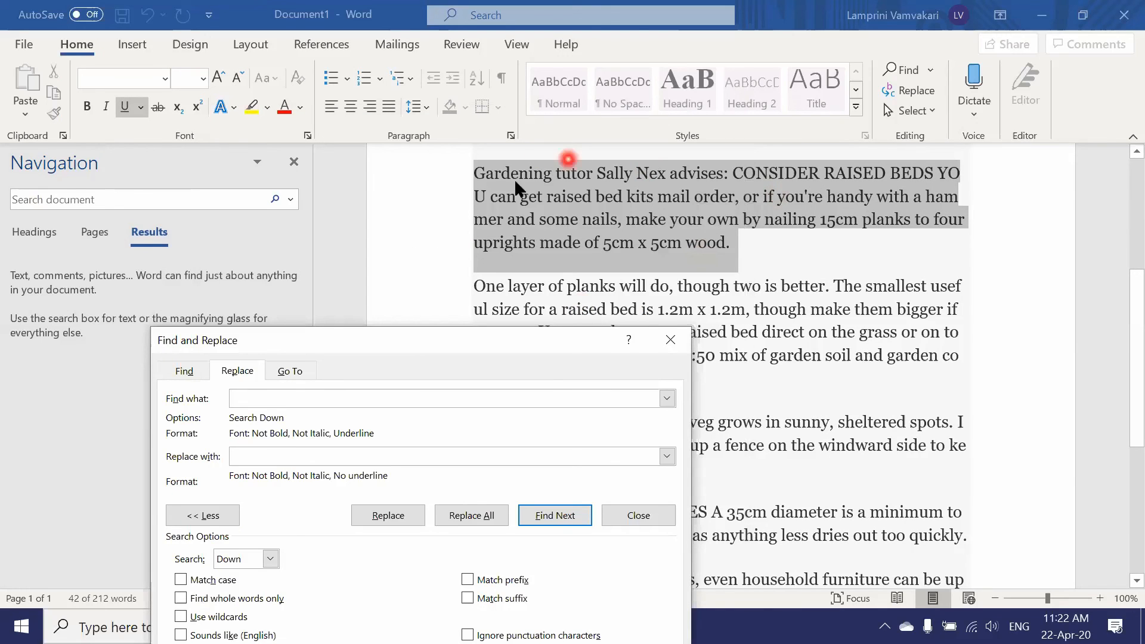
click(753, 247)
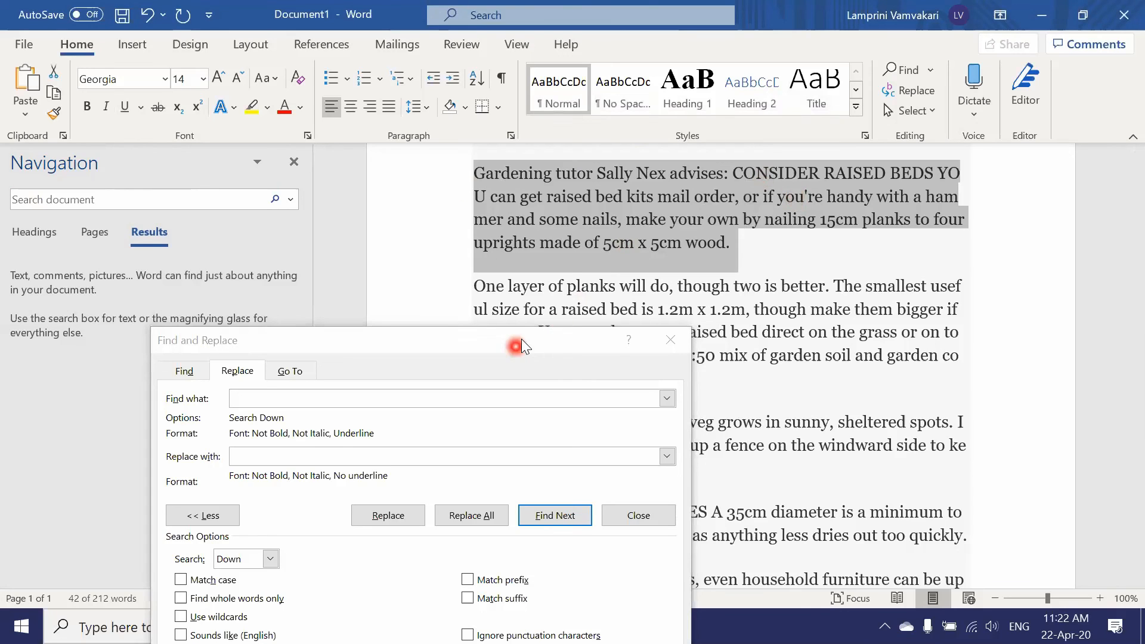
drag(522, 340, 636, 147)
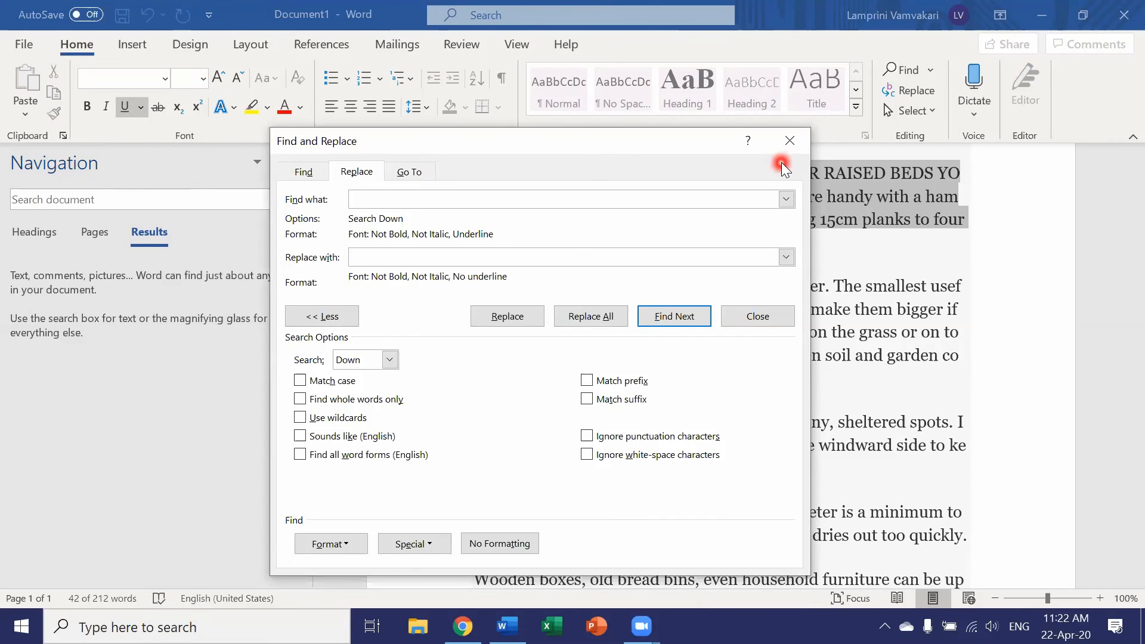